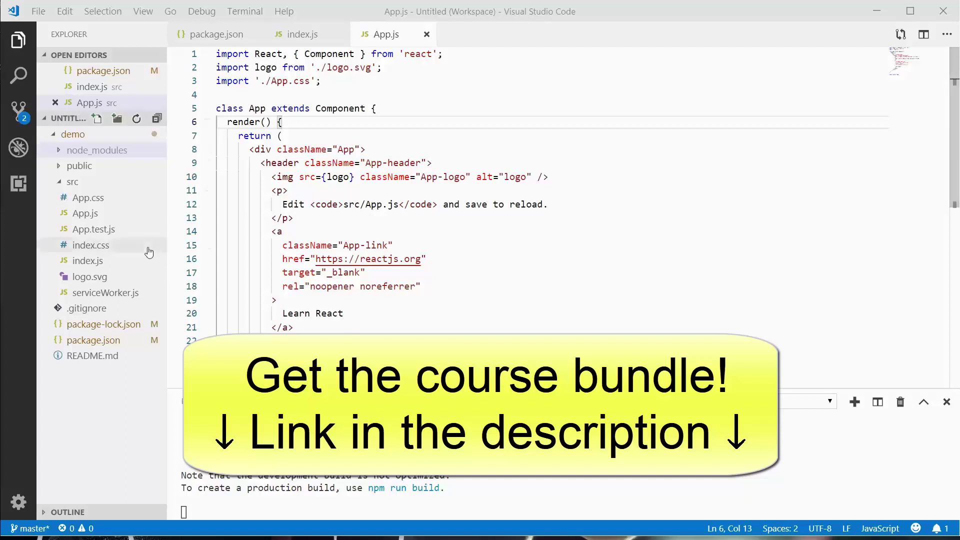
- Delete App.js from the src folder, sending it to the Recycle Bin
right_click(88, 216)
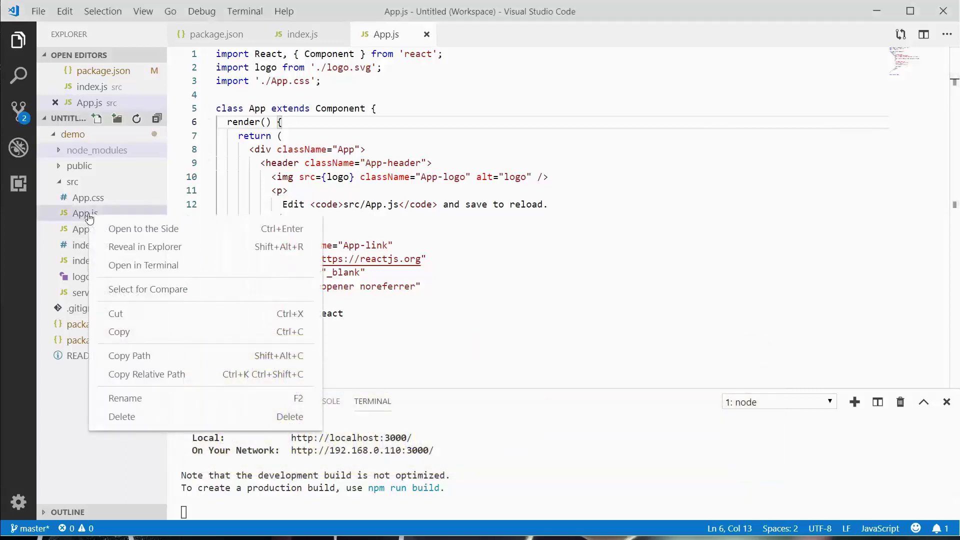
click(168, 417)
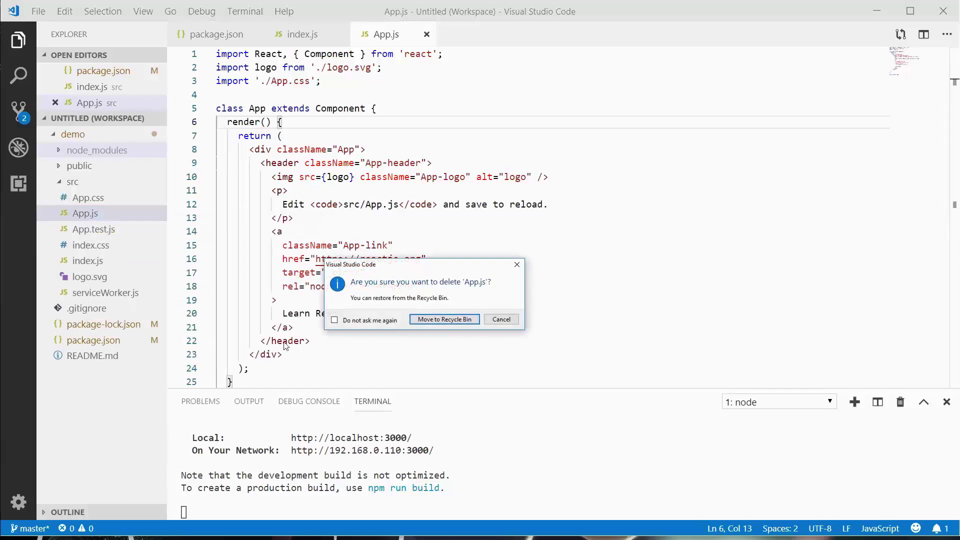
click(417, 325)
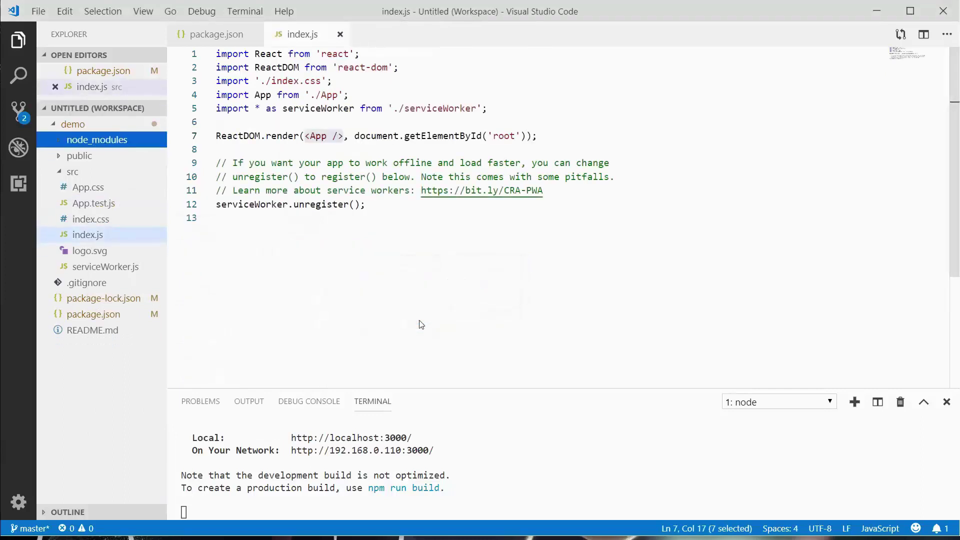
- Delete App.css from the src folder, sending it to the Recycle Bin
right_click(90, 187)
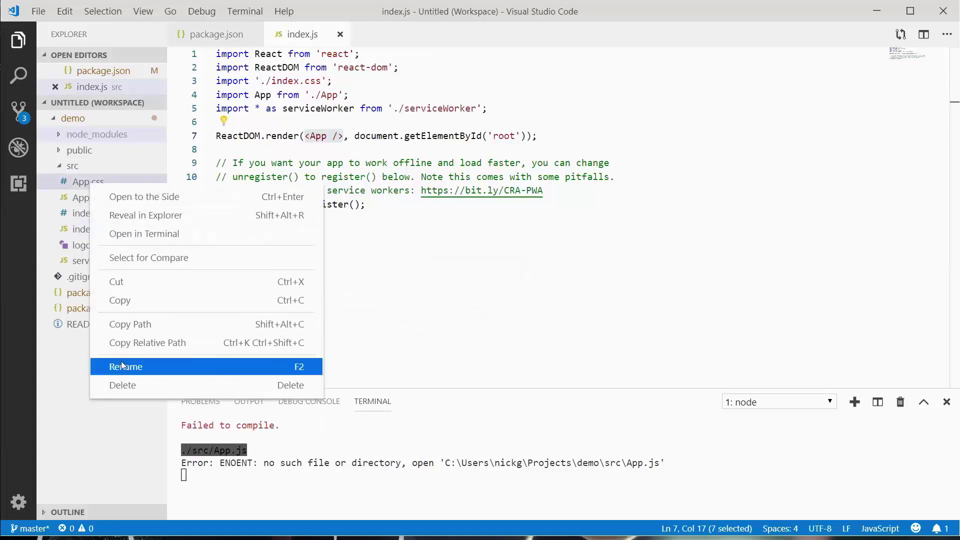
click(140, 380)
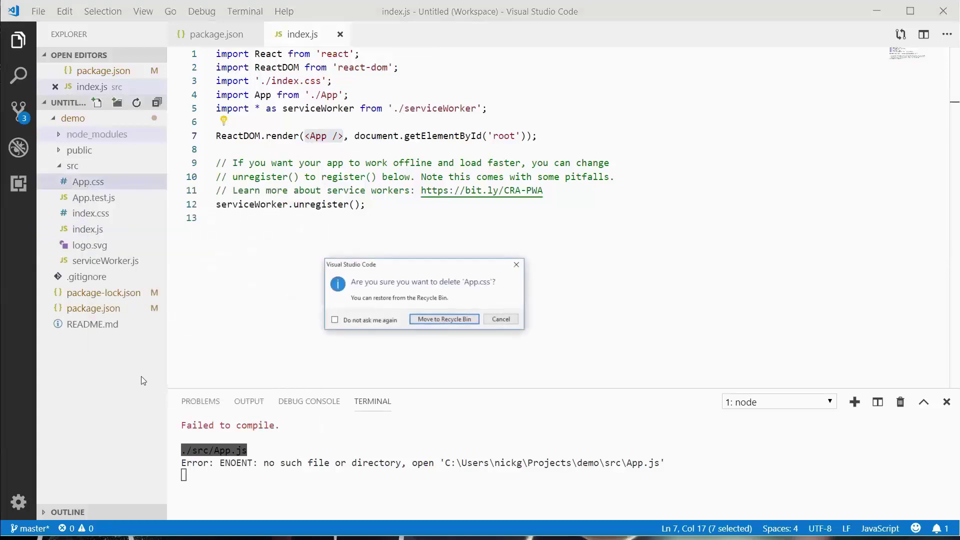
click(429, 320)
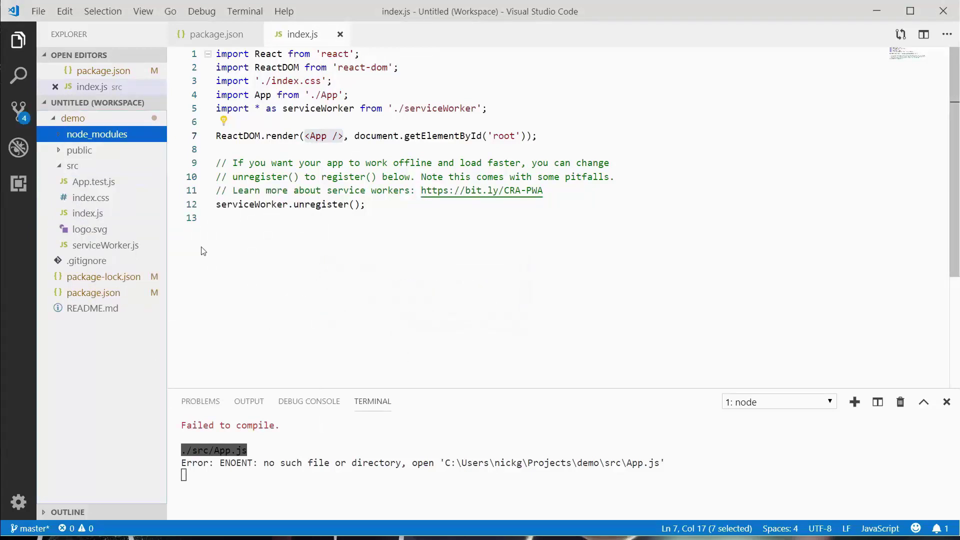
- Select the App import line in index.js, then collapse and re-expand the src folder
click(345, 231)
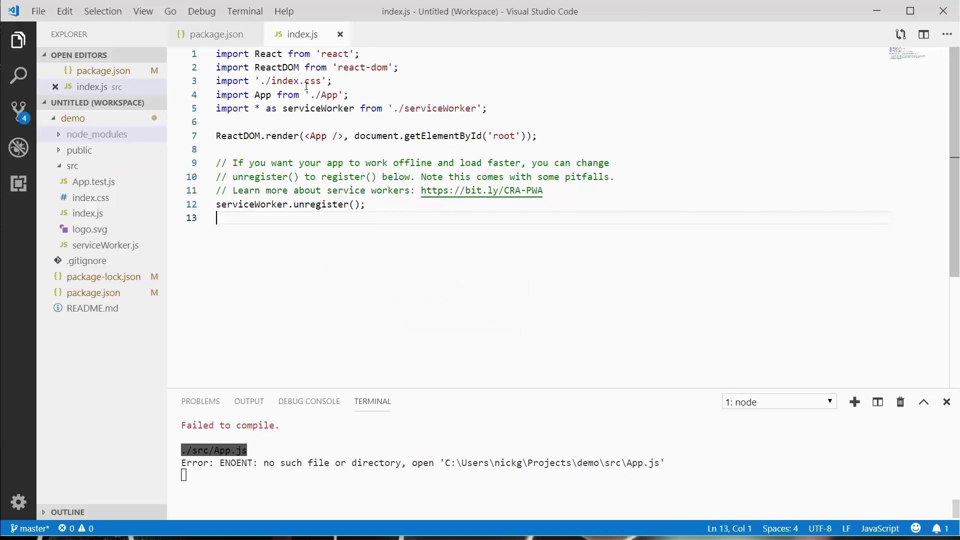
click(349, 95)
key(shift+Home)
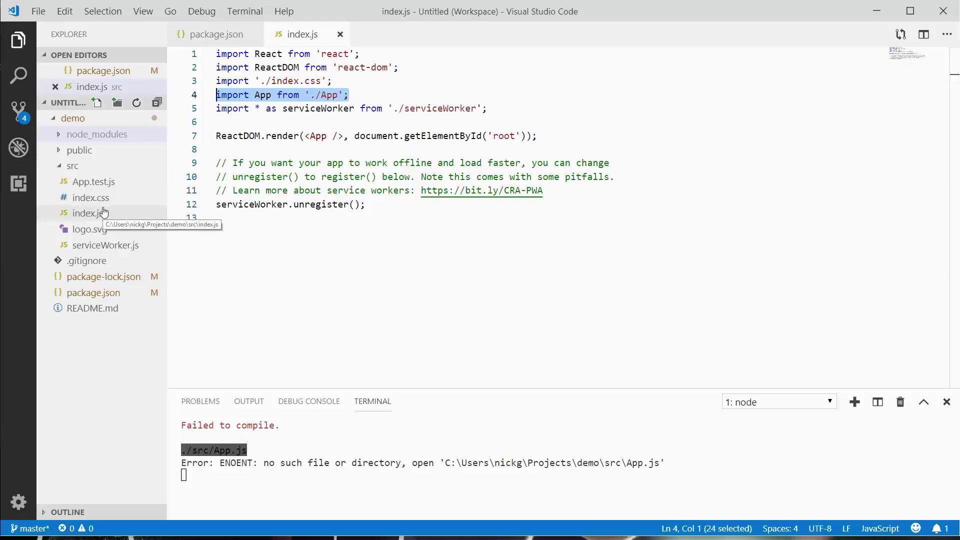
click(81, 167)
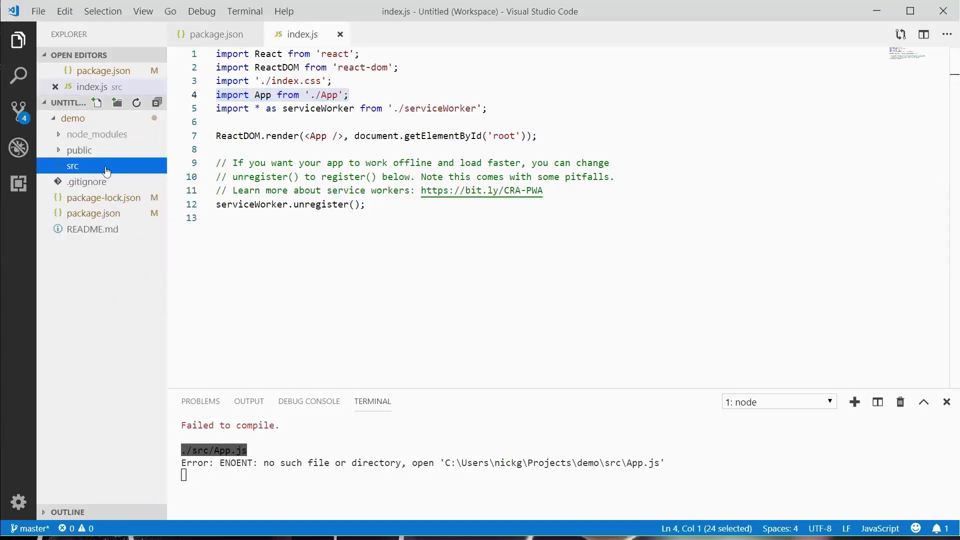
click(64, 168)
- Add a new file named Application.js to the src folder
right_click(86, 169)
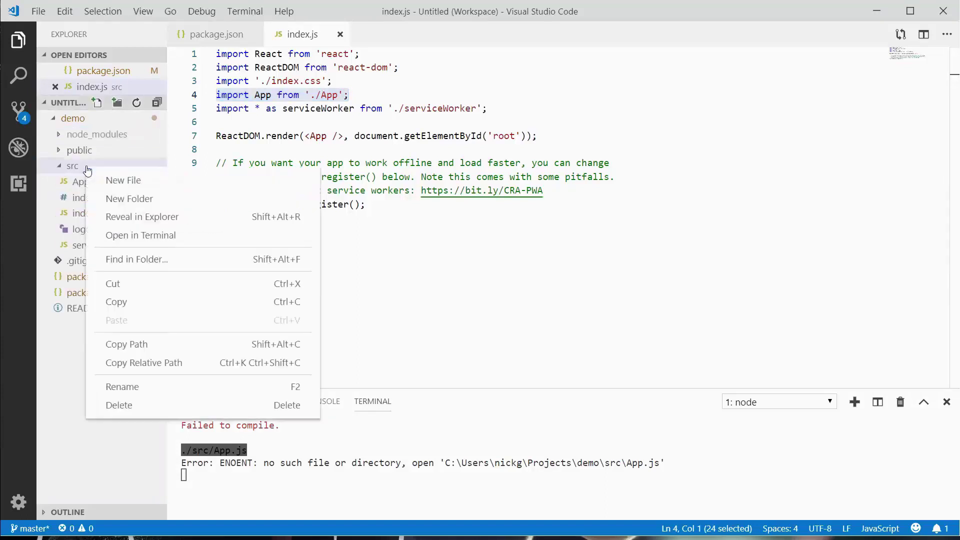
click(114, 180)
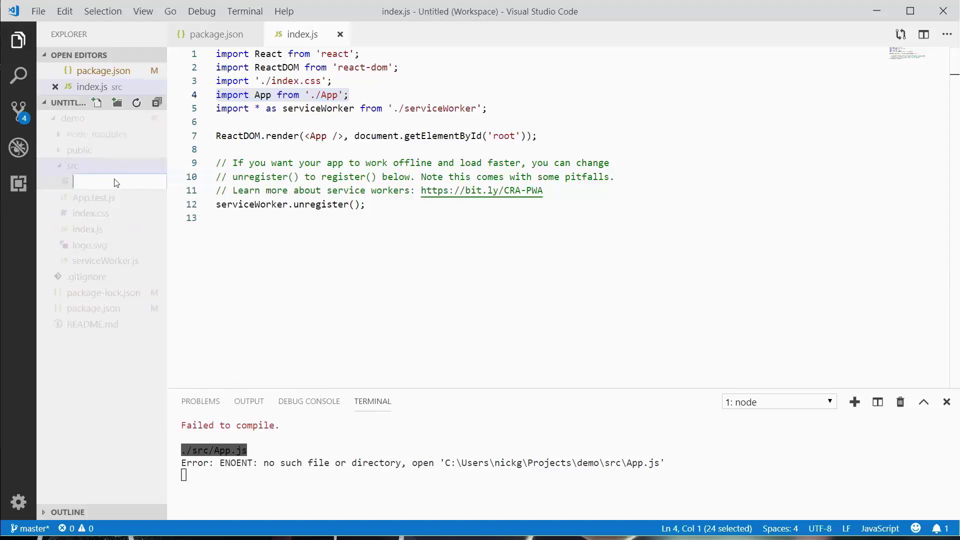
text(My)
key(BackSpace)
key(BackSpace)
text(Applic)
text(ation.js)
key(Return)
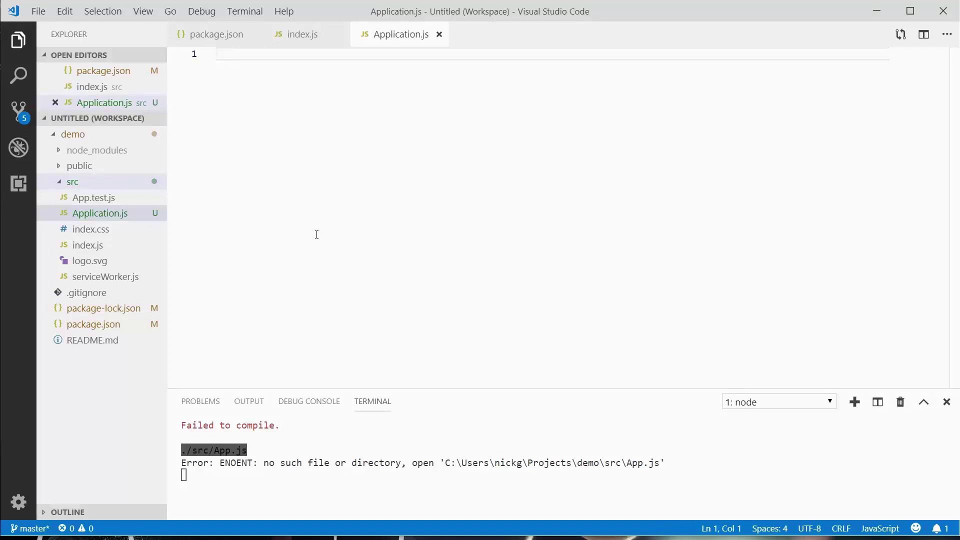
text(im)
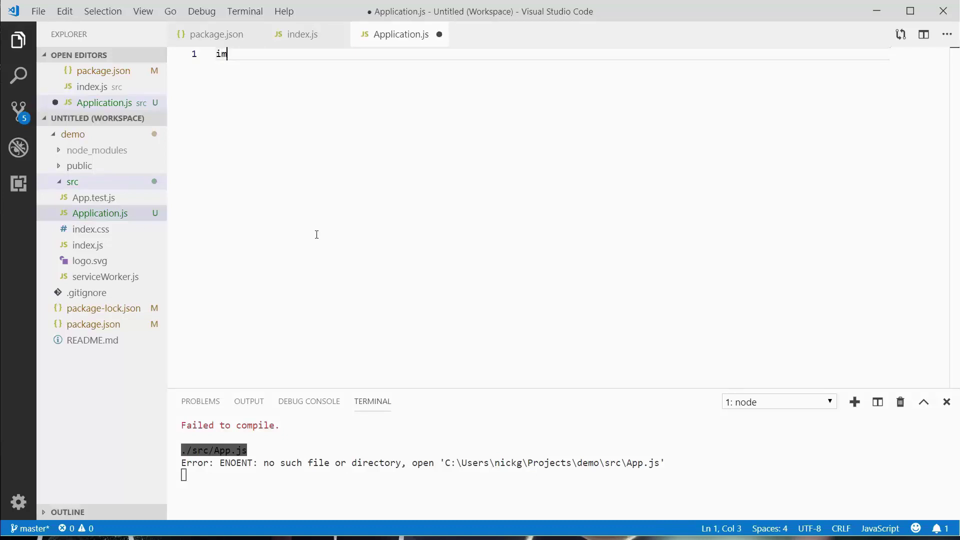
text(port Rea)
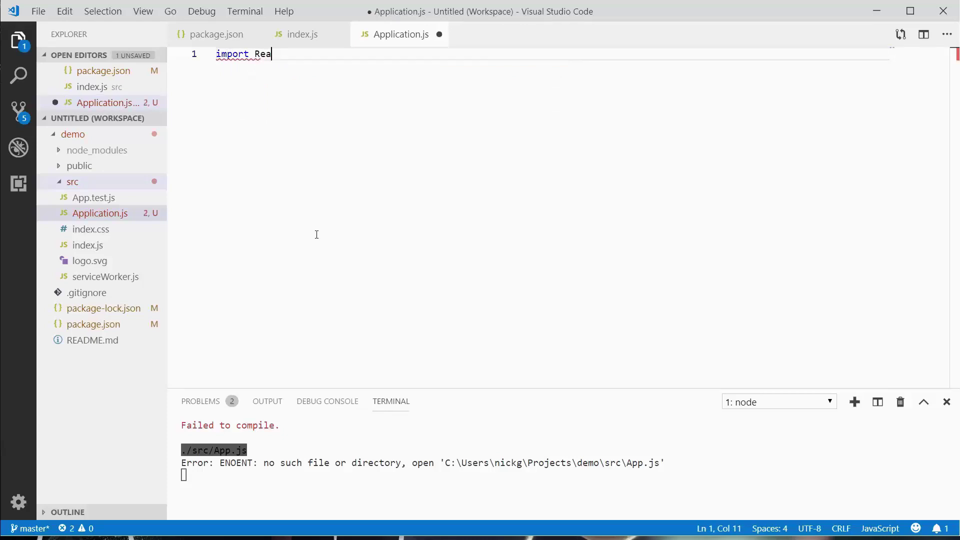
text(ct, {)
text(Compon)
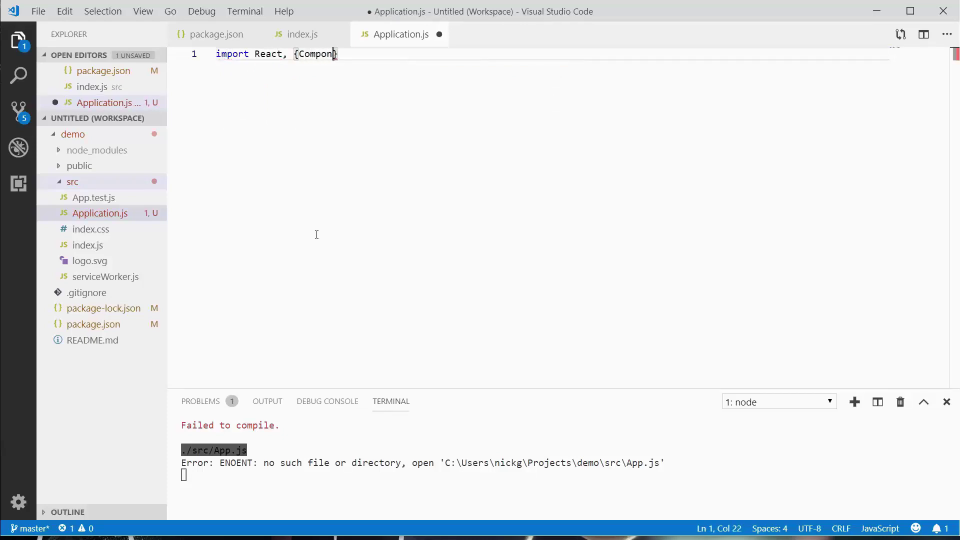
text(ent})
text( f)
text(rom 'reac)
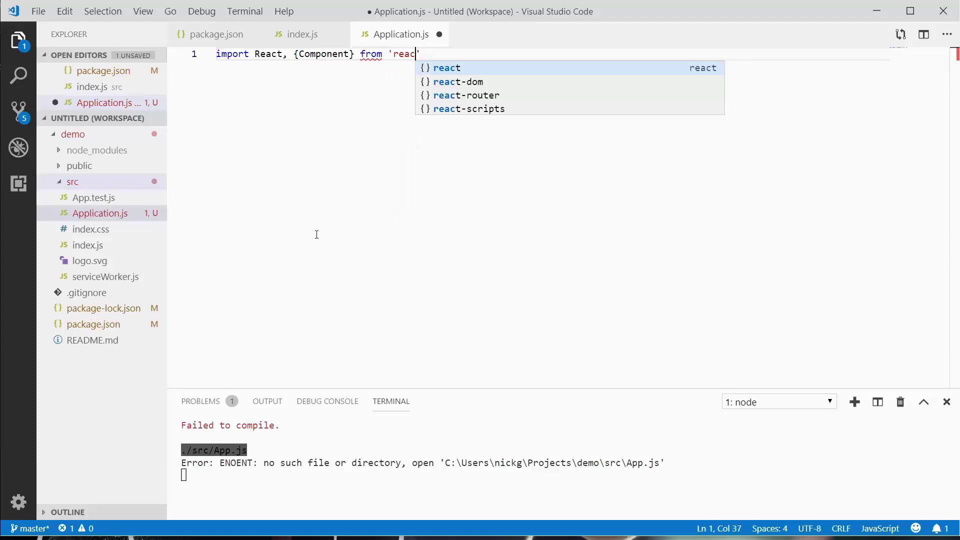
text(t';)
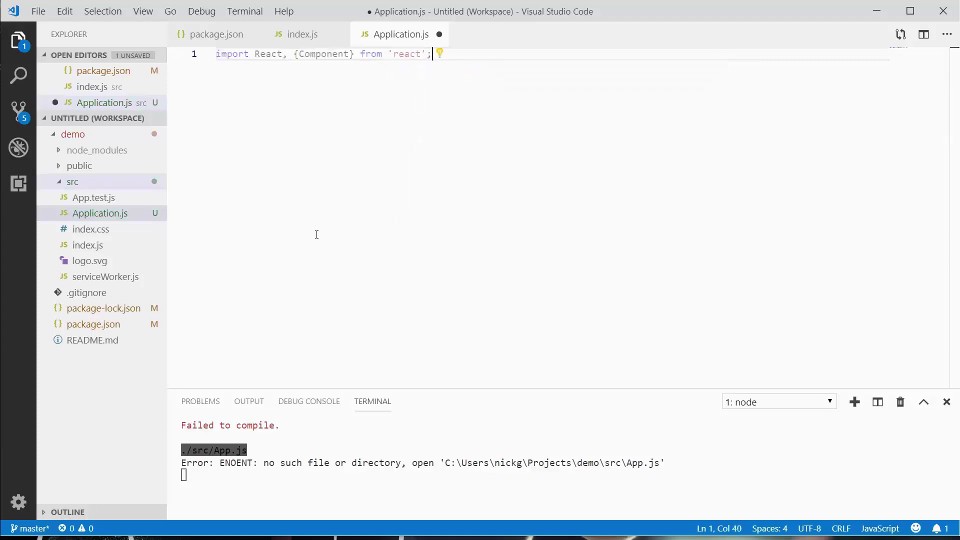
- Write 'class Application extends Component {}' and 'export default Application;', then save
key(Return)
key(Return)
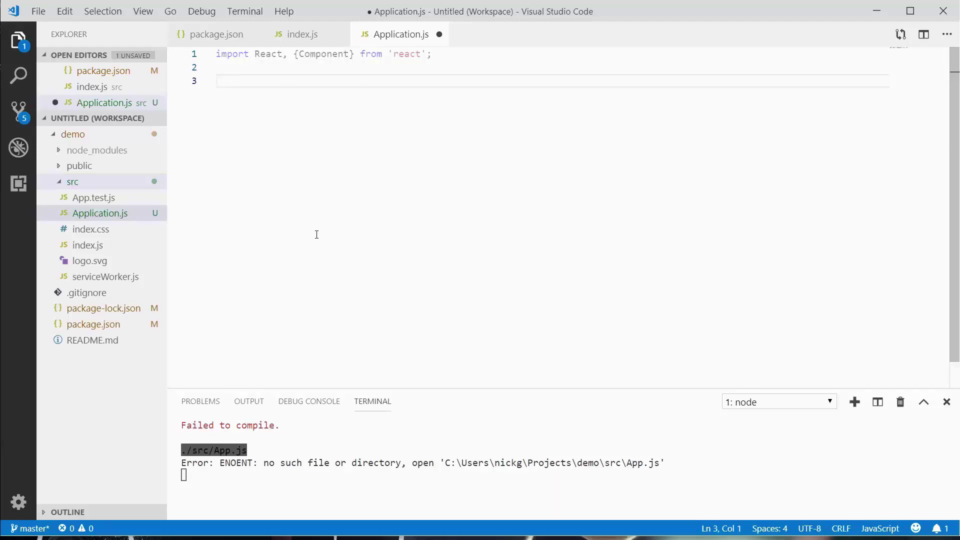
text(cla)
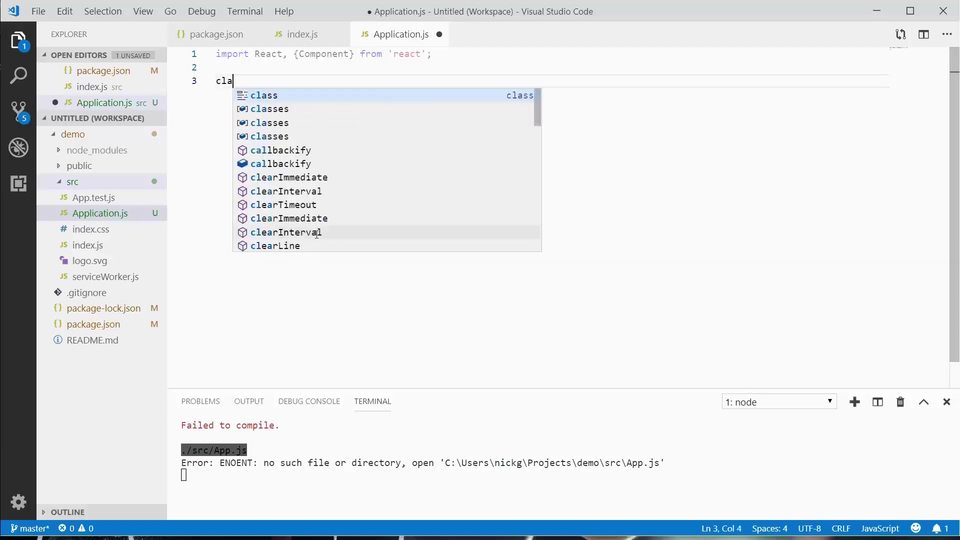
text(ss Applic)
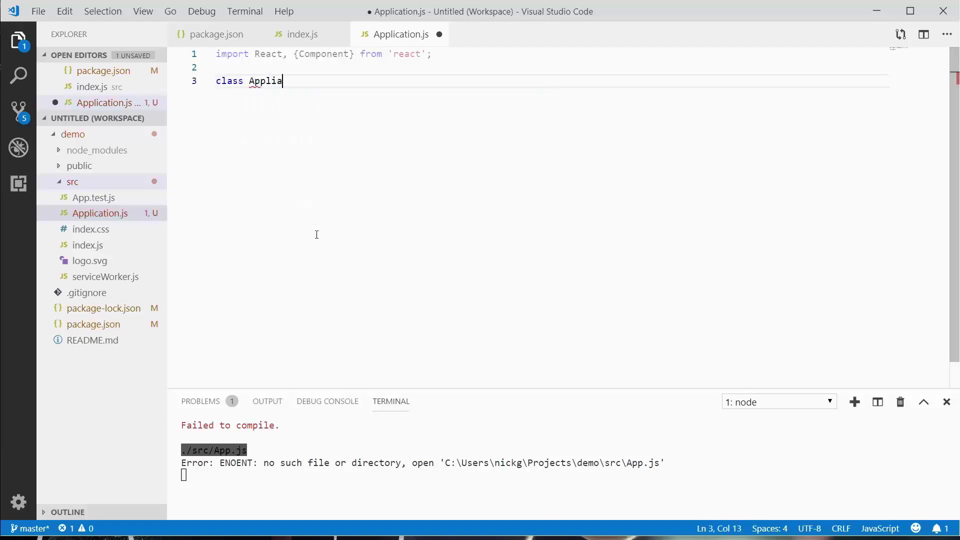
key(BackSpace)
text(cation )
text(extends Com)
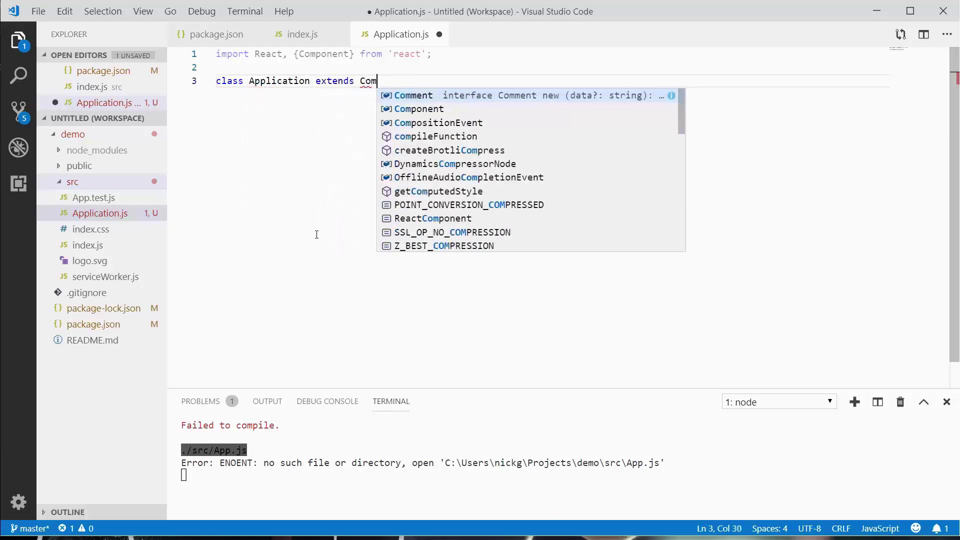
text(ponent {)
key(Return)
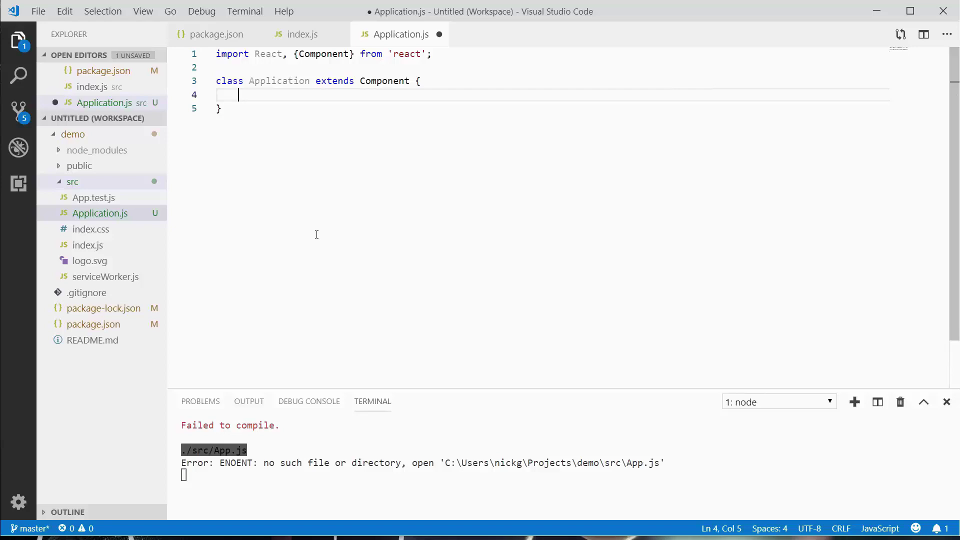
key(Down)
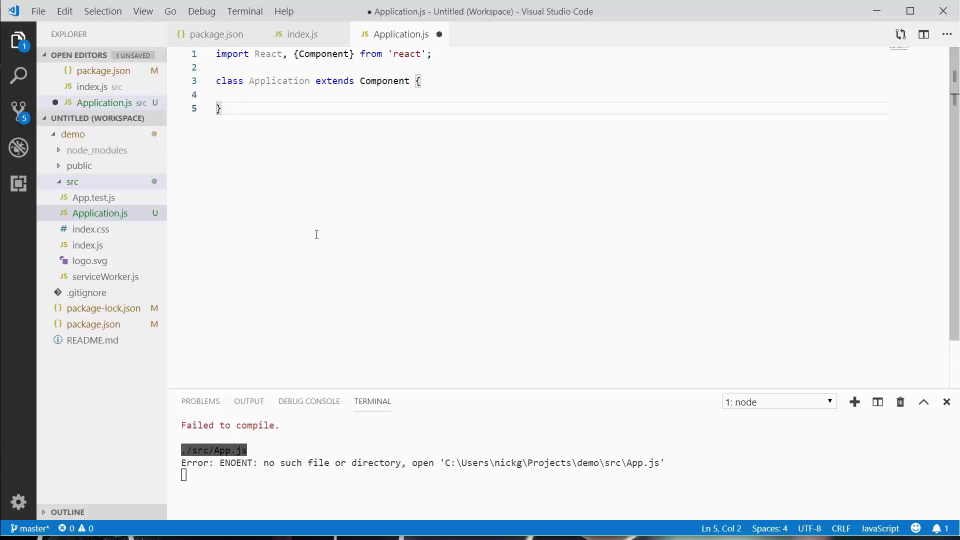
key(Return)
key(Return)
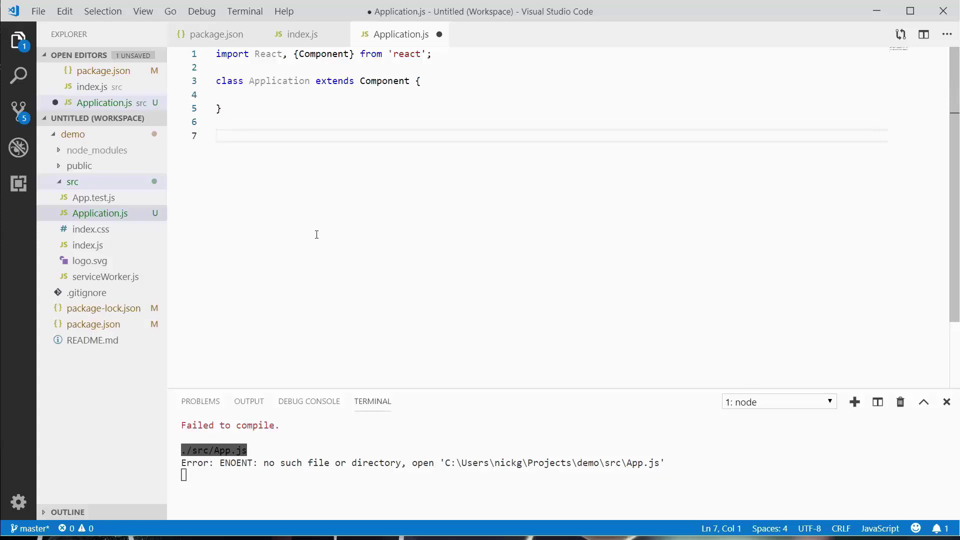
text(e)
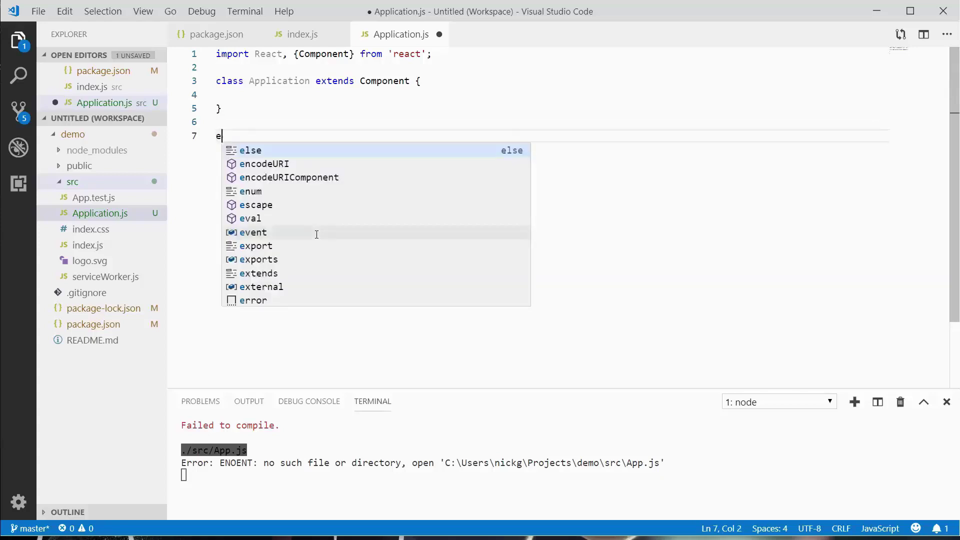
text(xport def)
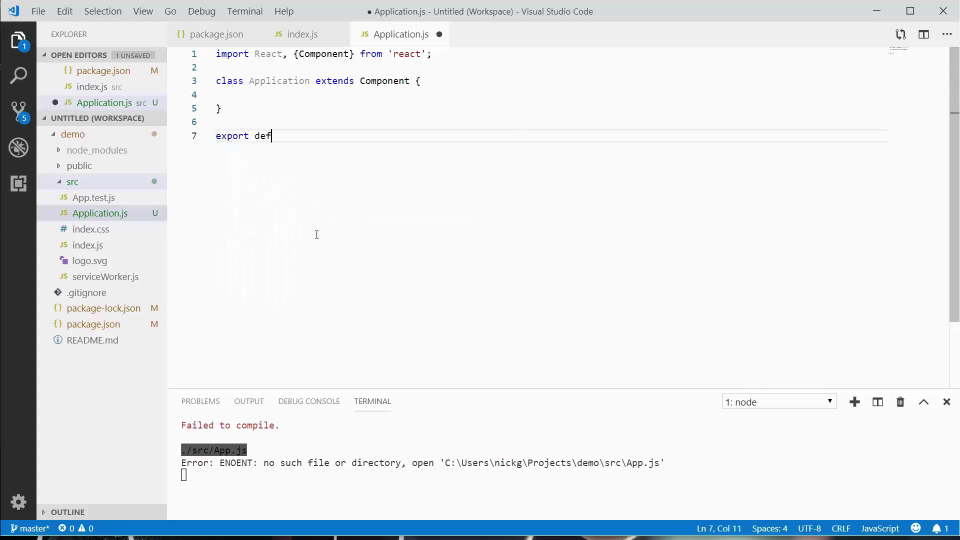
text(ault )
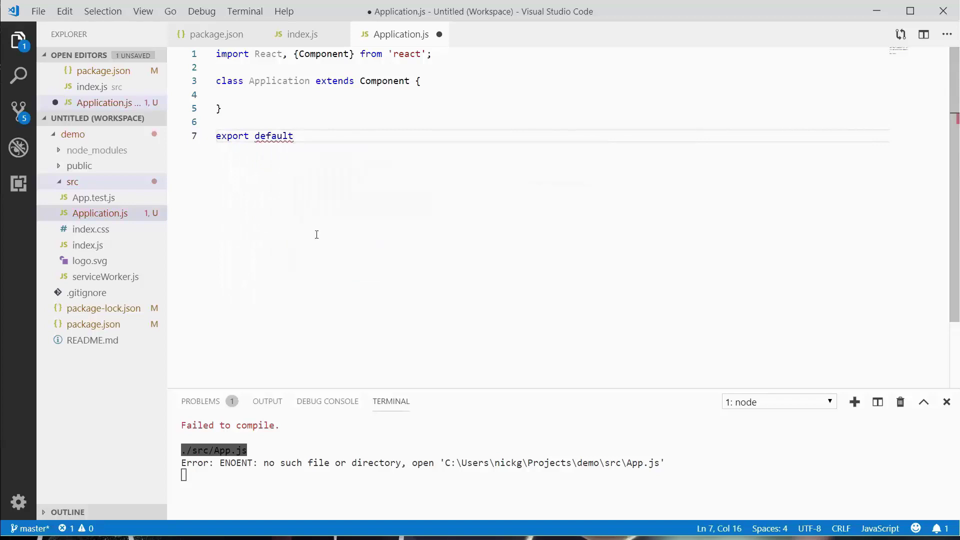
text(A)
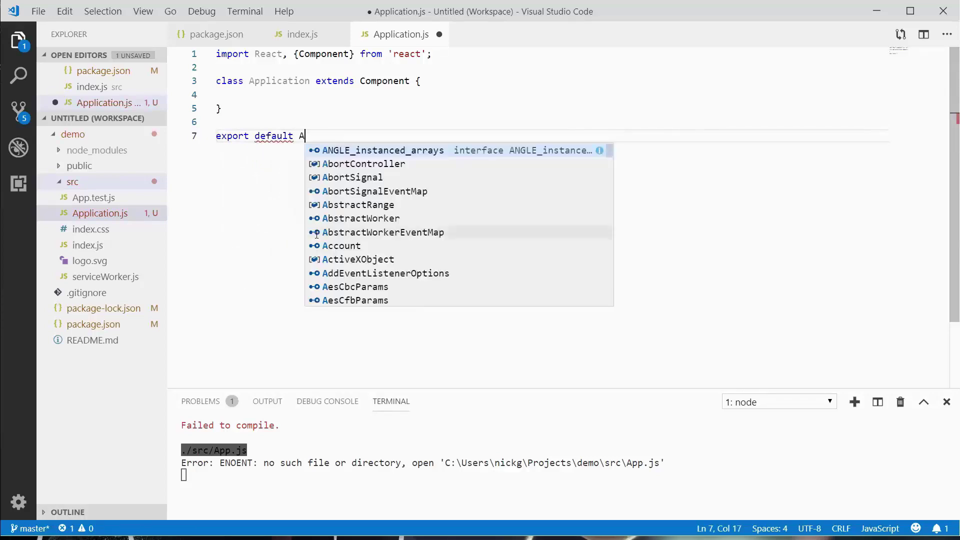
text(pplication)
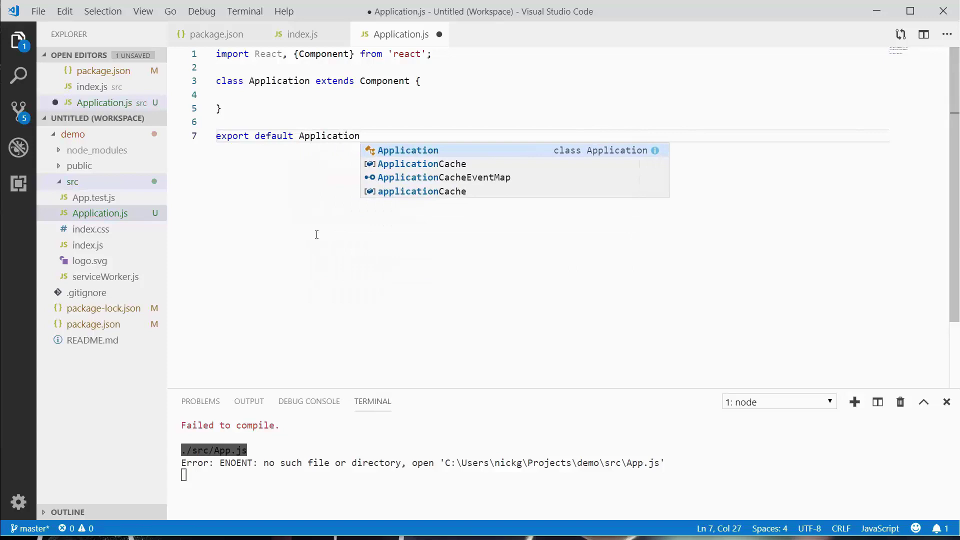
text(;)
key(ctrl+s)
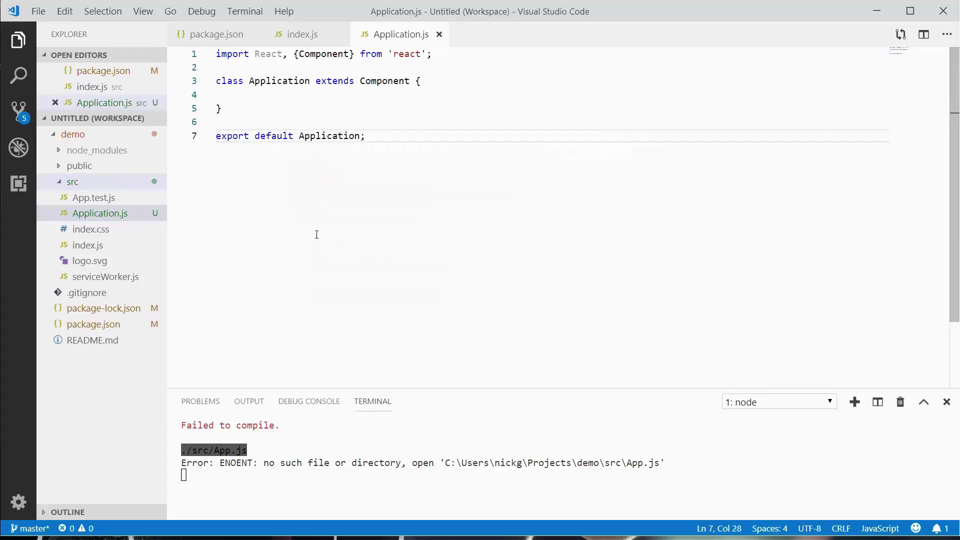
mouse_move(90, 229)
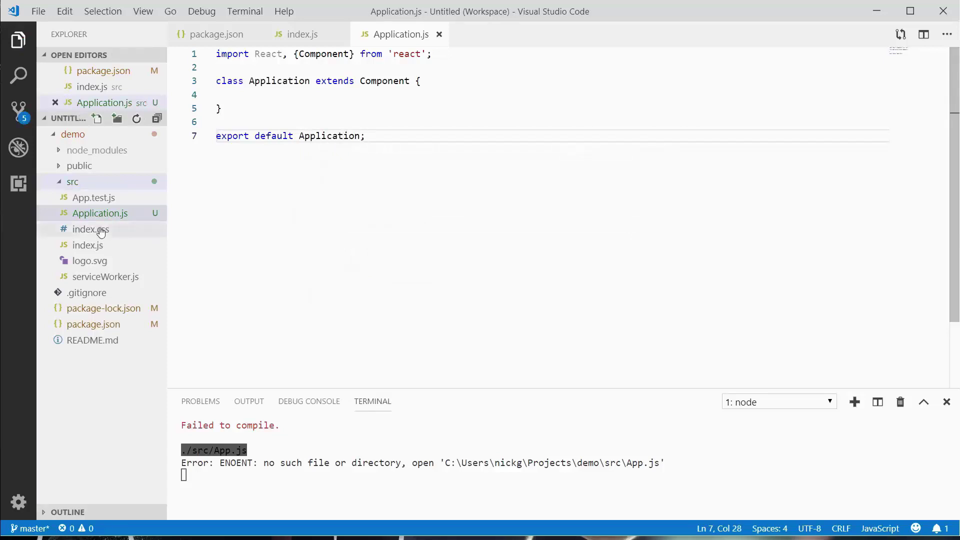
- Replace index.js's App import with "import Application from './Application';" and save
click(90, 245)
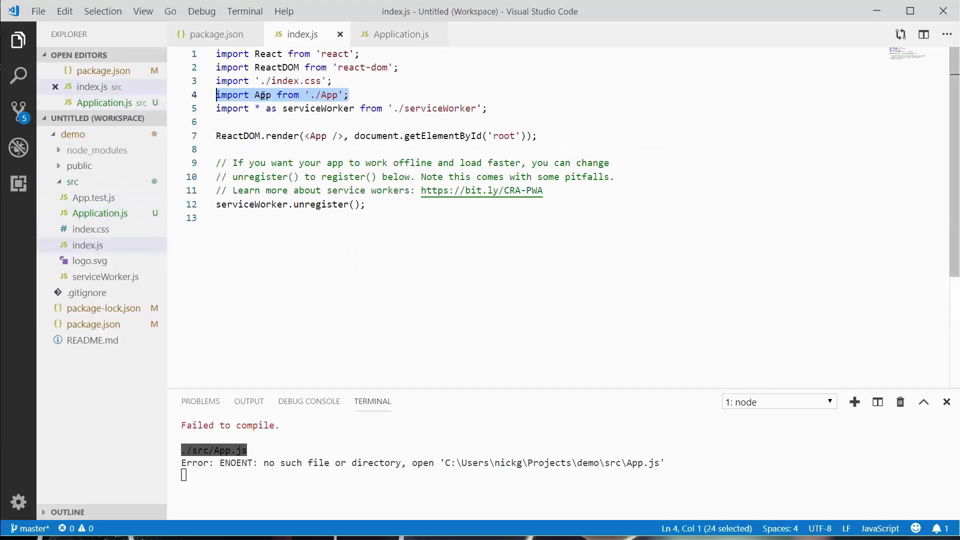
click(340, 98)
drag(349, 96, 190, 105)
key(BackSpace)
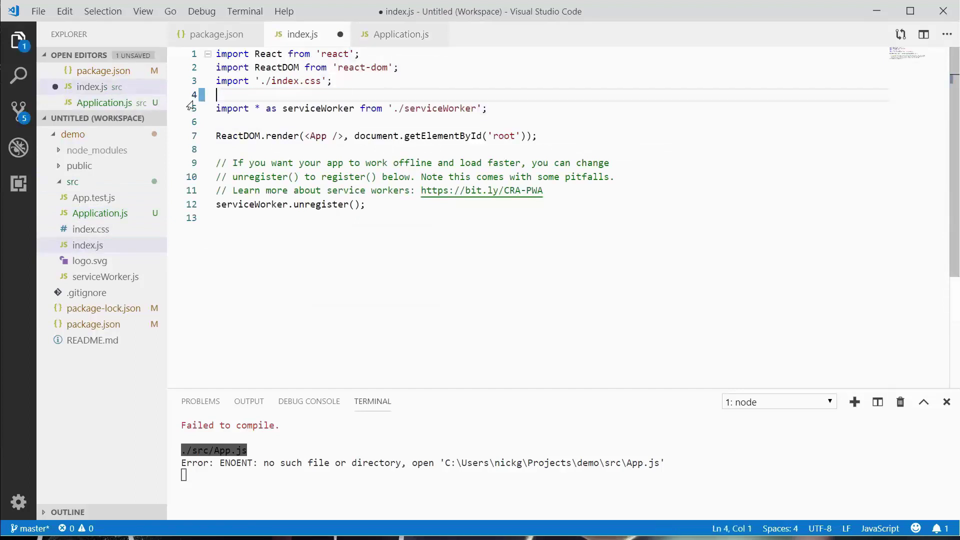
text(import Ap)
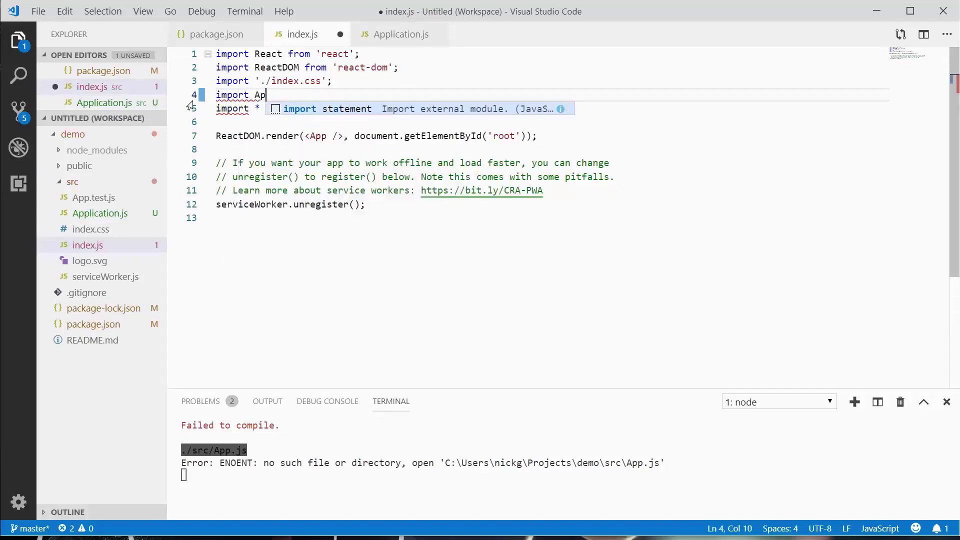
text(plicatio)
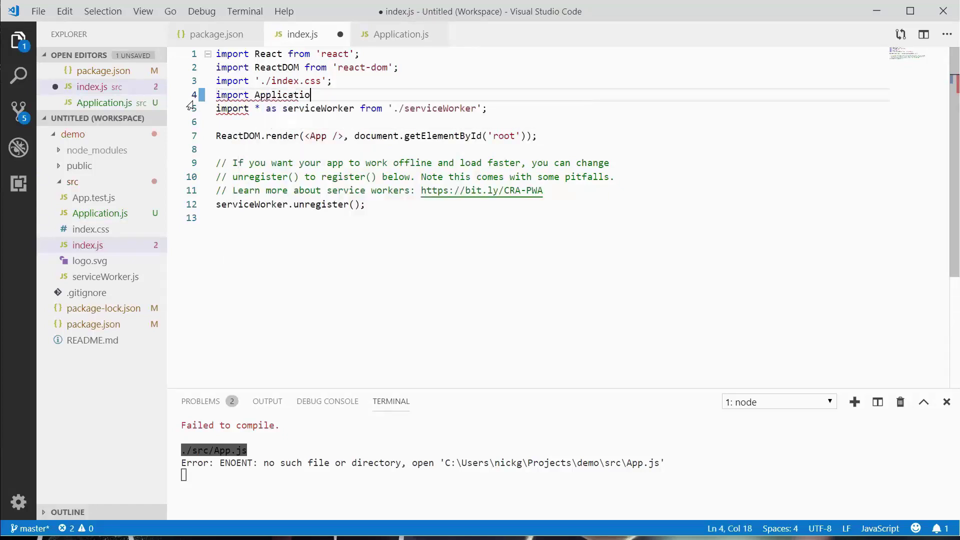
text(n from )
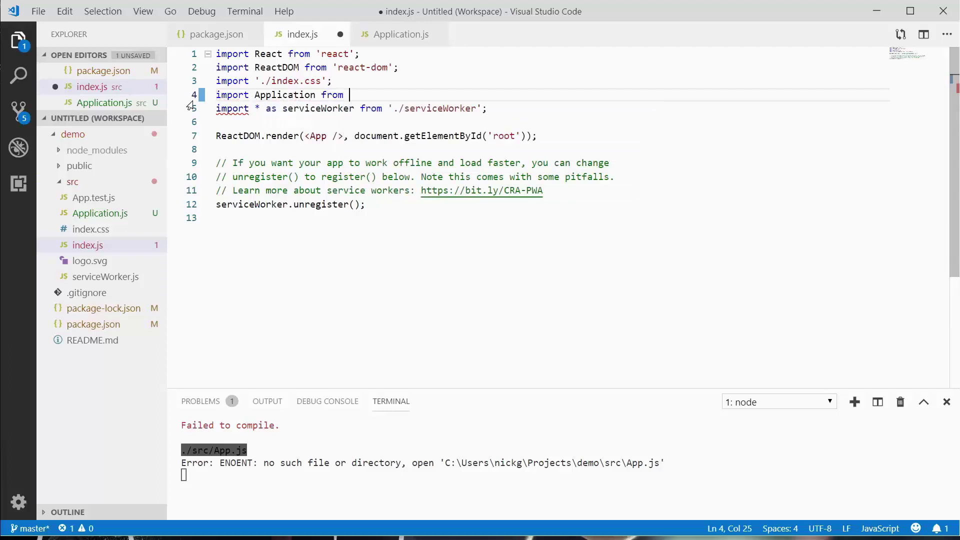
text('App)
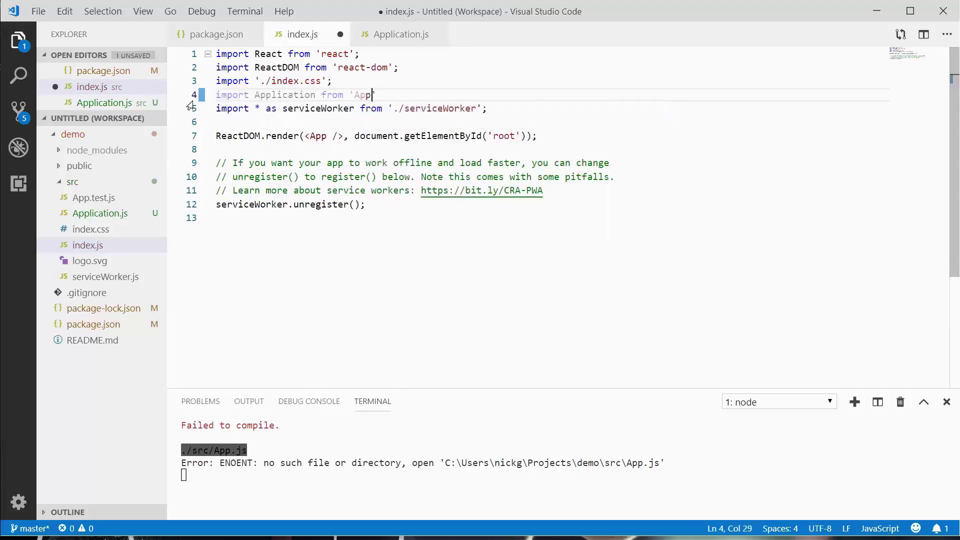
key(BackSpace)
key(BackSpace)
key(BackSpace)
text(./)
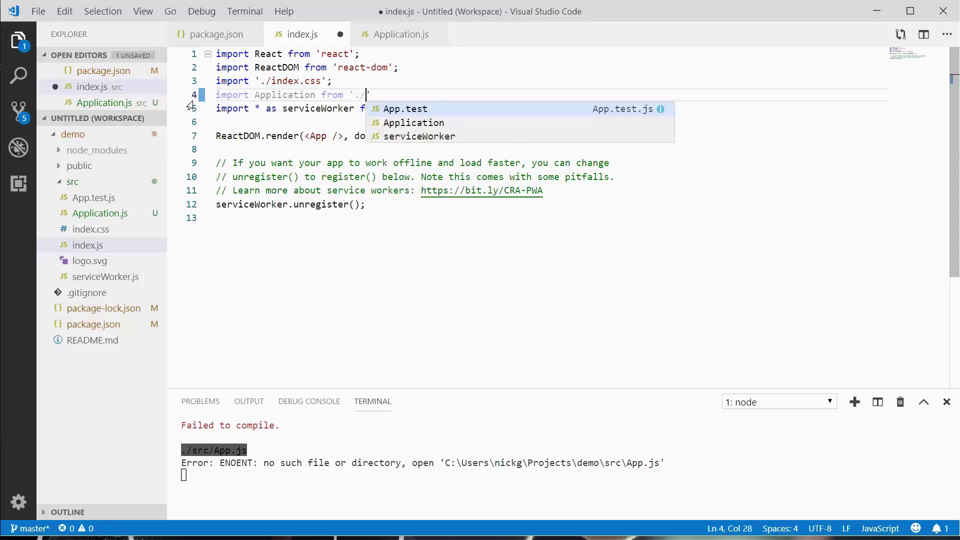
text(Appli)
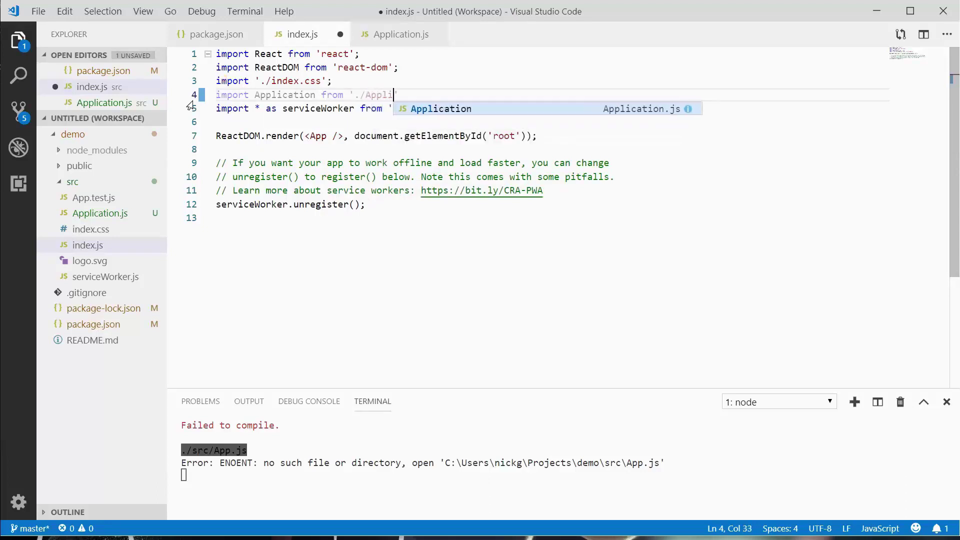
text(cation';)
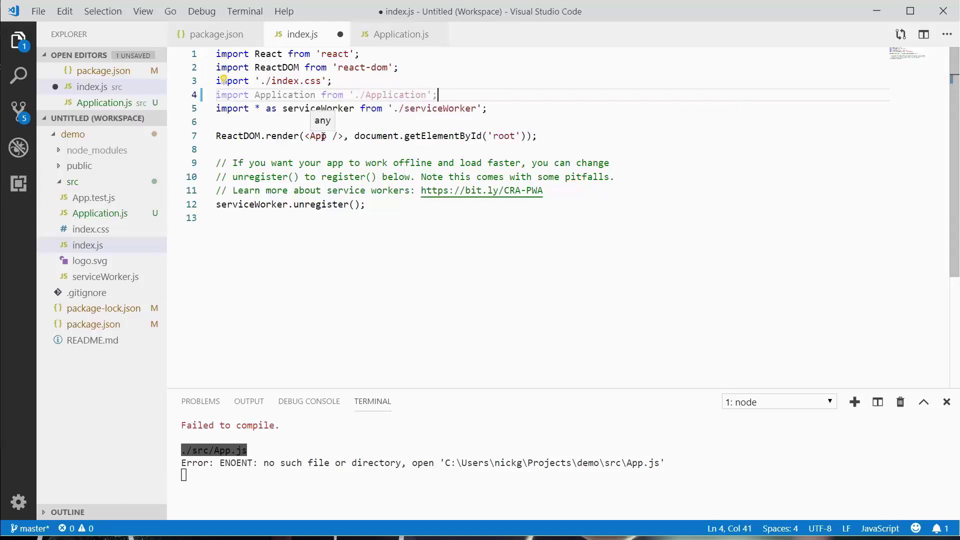
mouse_move(318, 136)
key(ctrl+s)
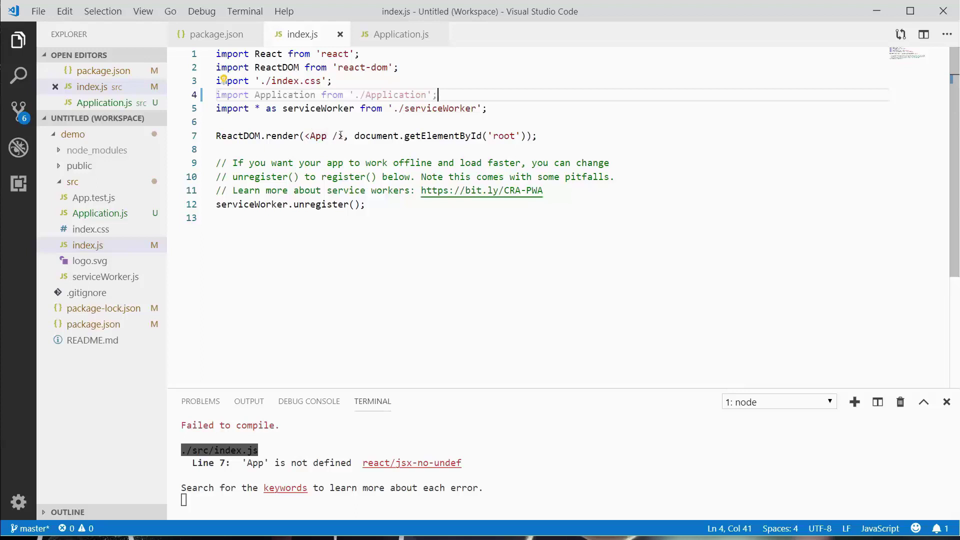
- Swap the App element in ReactDOM.render for <Application /> and save index.js
drag(343, 137, 306, 137)
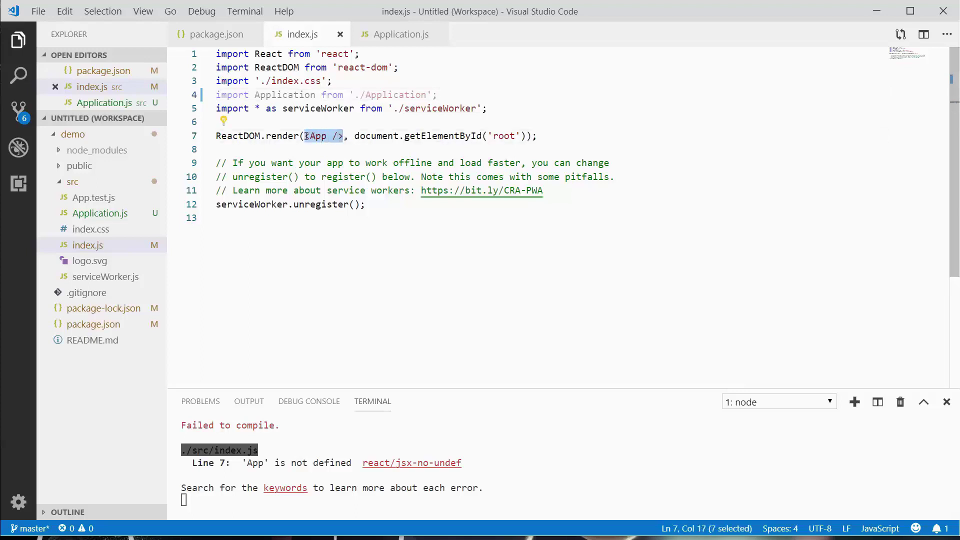
key(Delete)
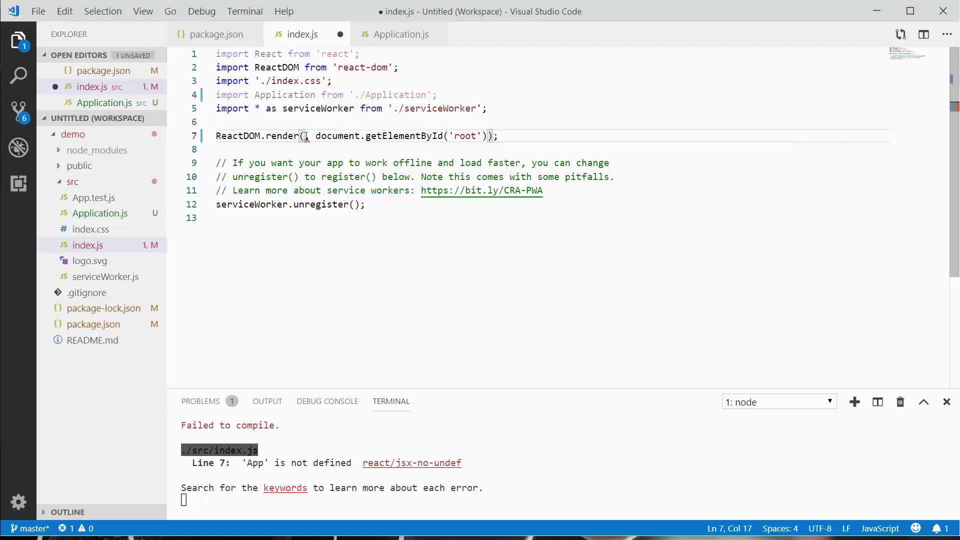
text(<)
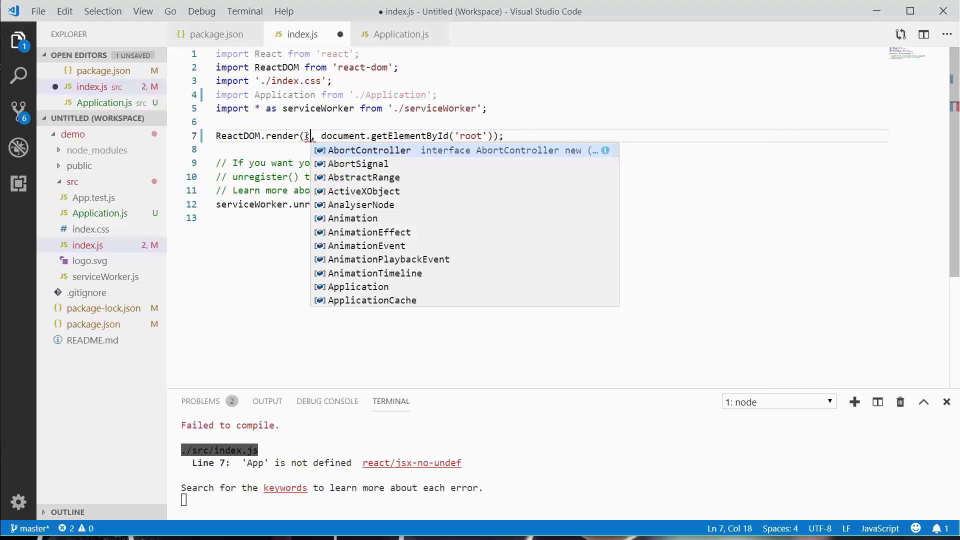
text(A)
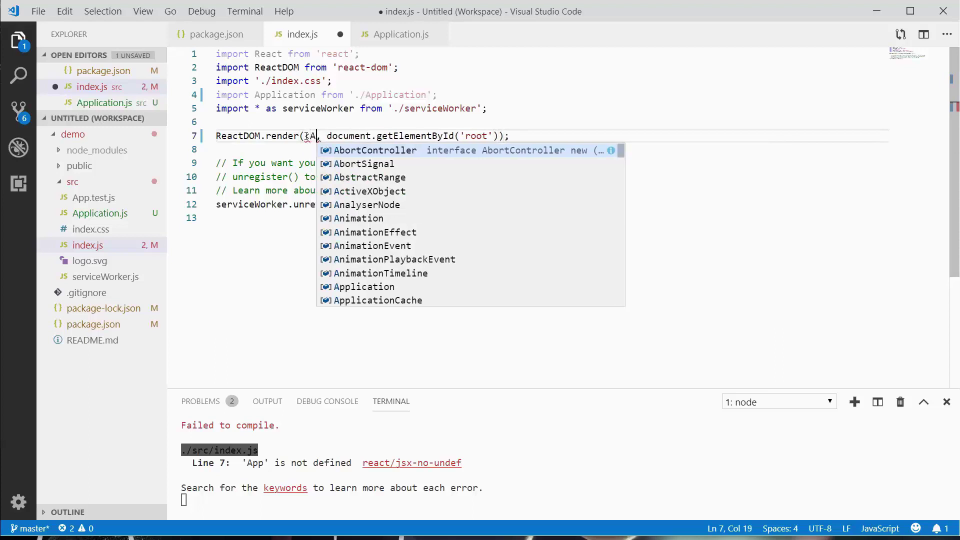
text(pplication)
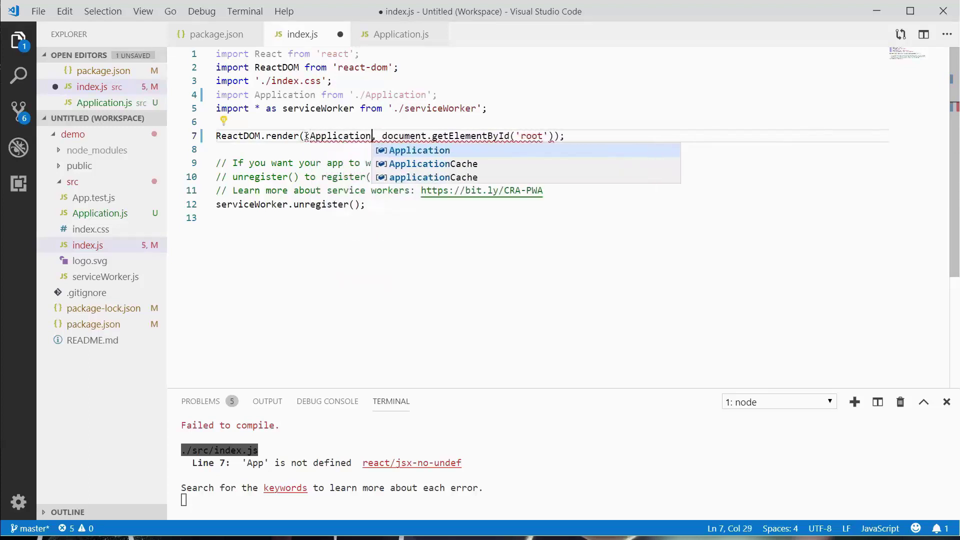
text( />)
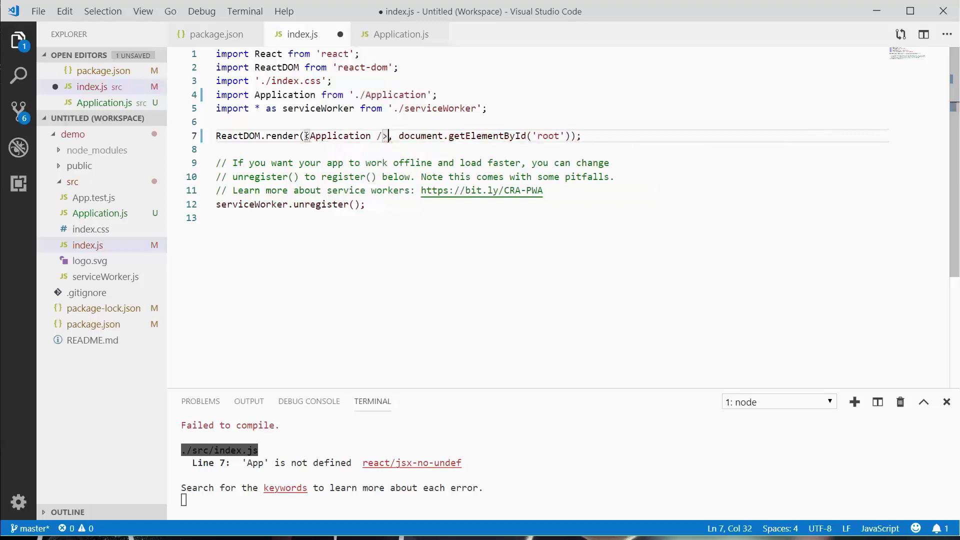
key(ctrl+s)
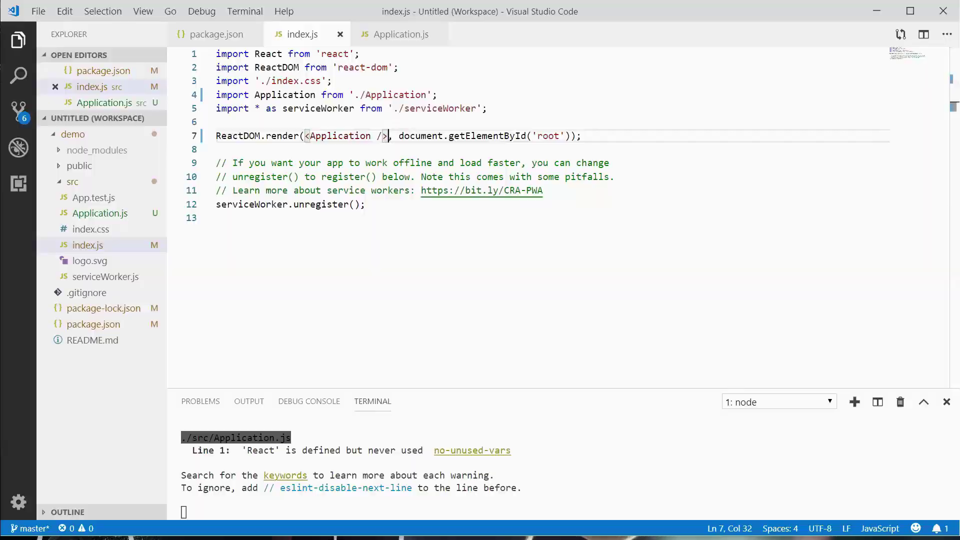
key(alt+Tab)
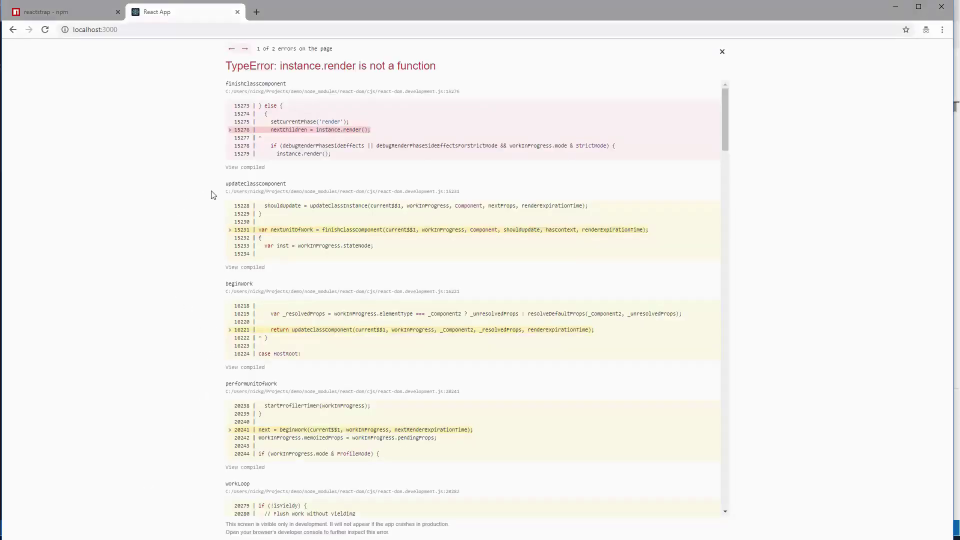
double_click(345, 66)
key(alt+Tab)
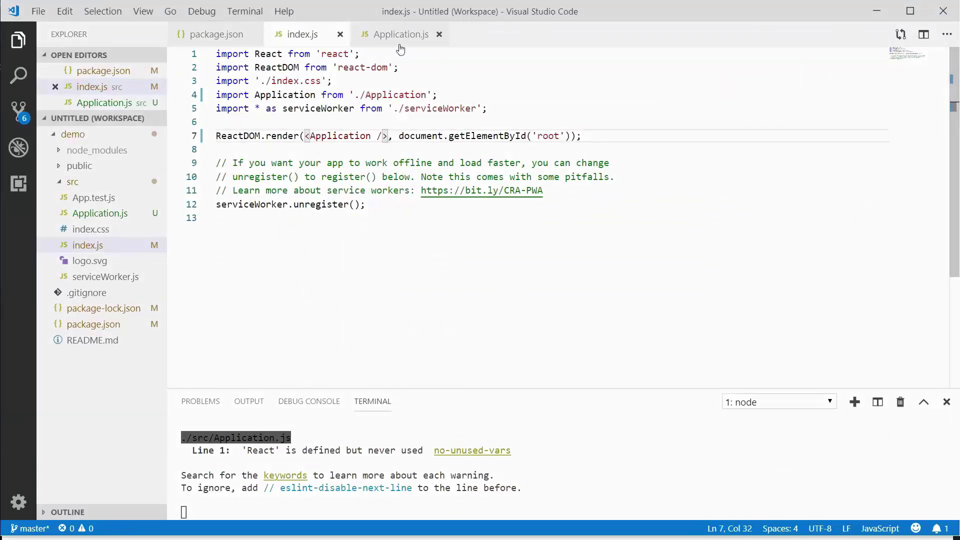
- Add render(){ return 'Hello, World'; } inside the Application class and save
click(400, 38)
click(304, 94)
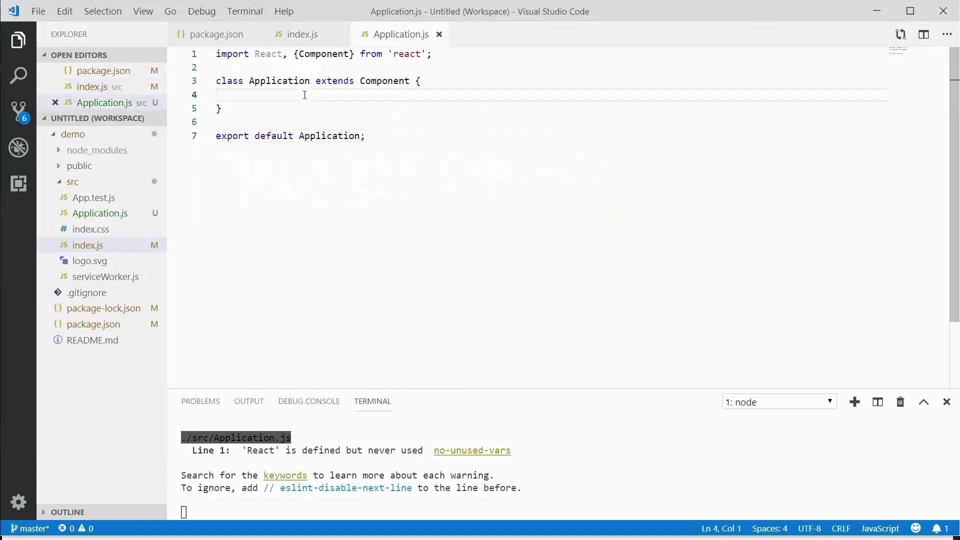
key(Return)
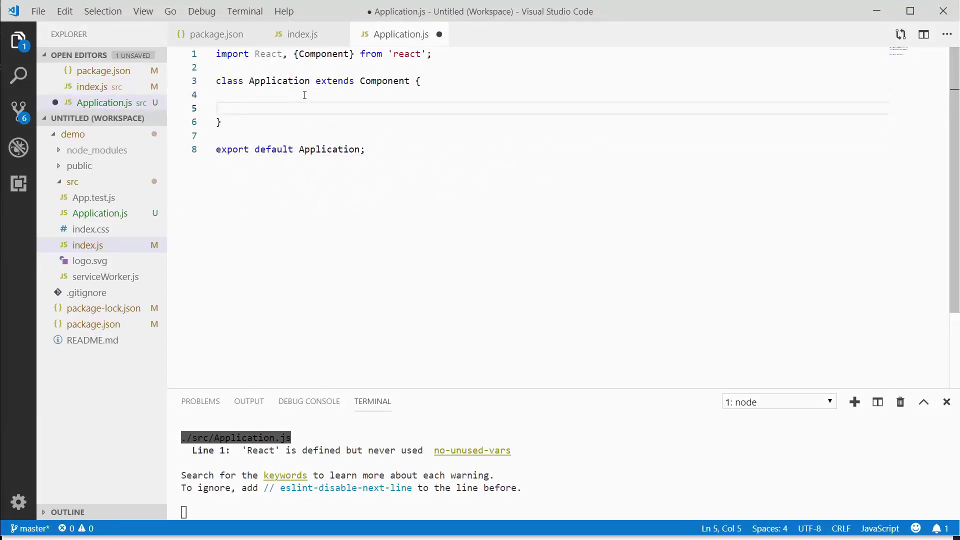
text(render())
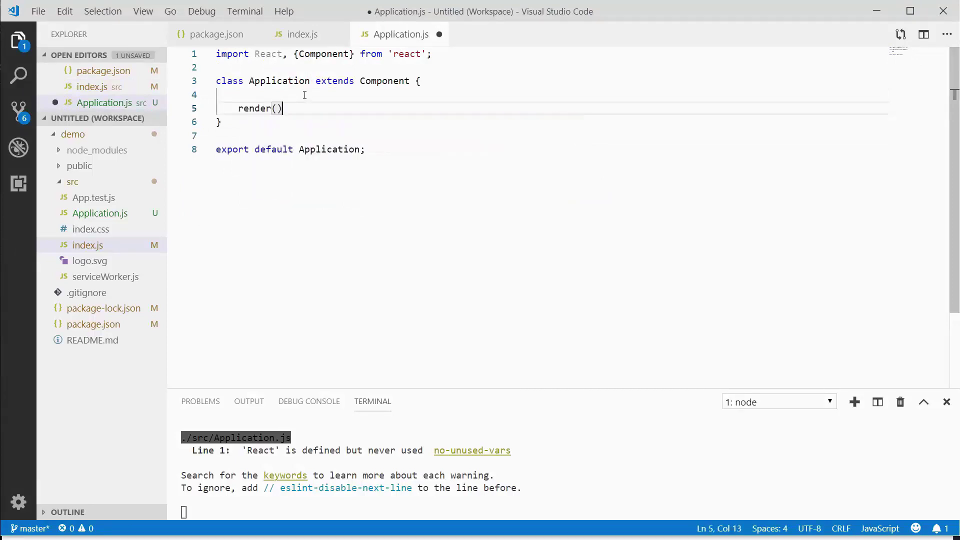
text({)
key(Return)
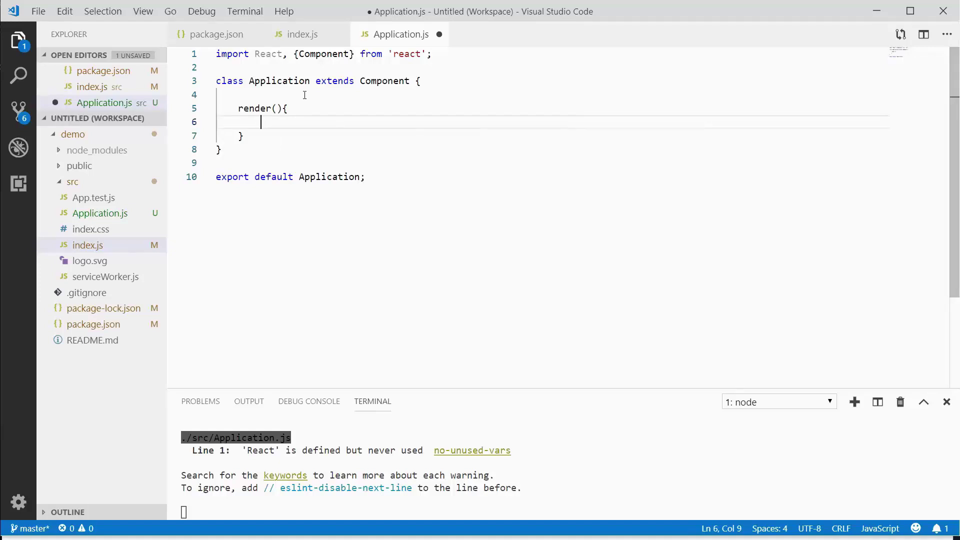
text(ret)
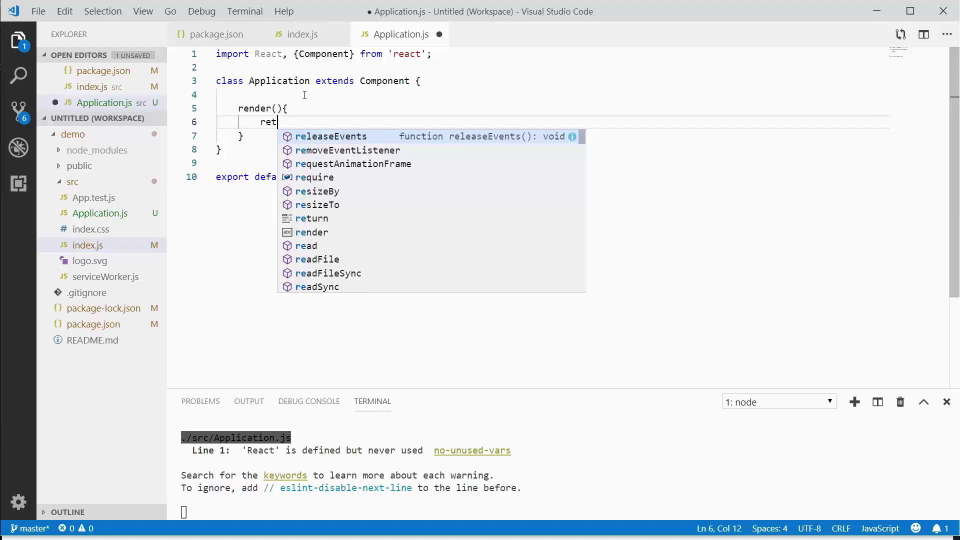
text(urn)
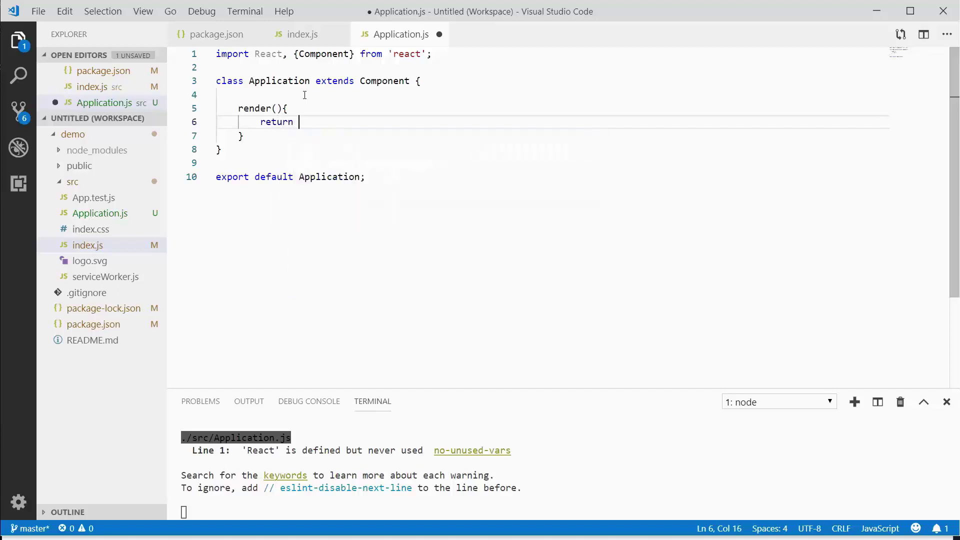
text( ')
text(Hello)
text(, World')
text(;)
key(ctrl+s)
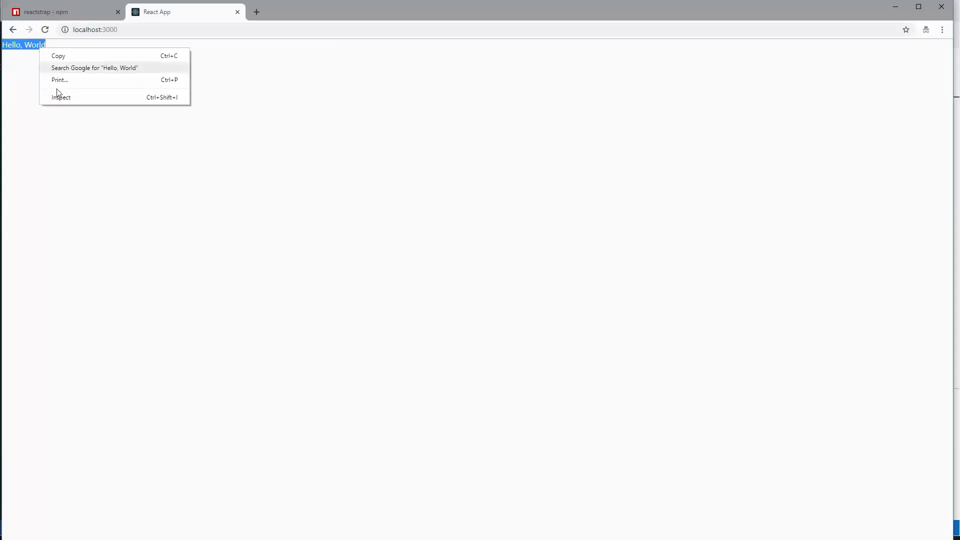
- Inspect the Hello, World element in Chrome DevTools and enlarge the page view
click(61, 98)
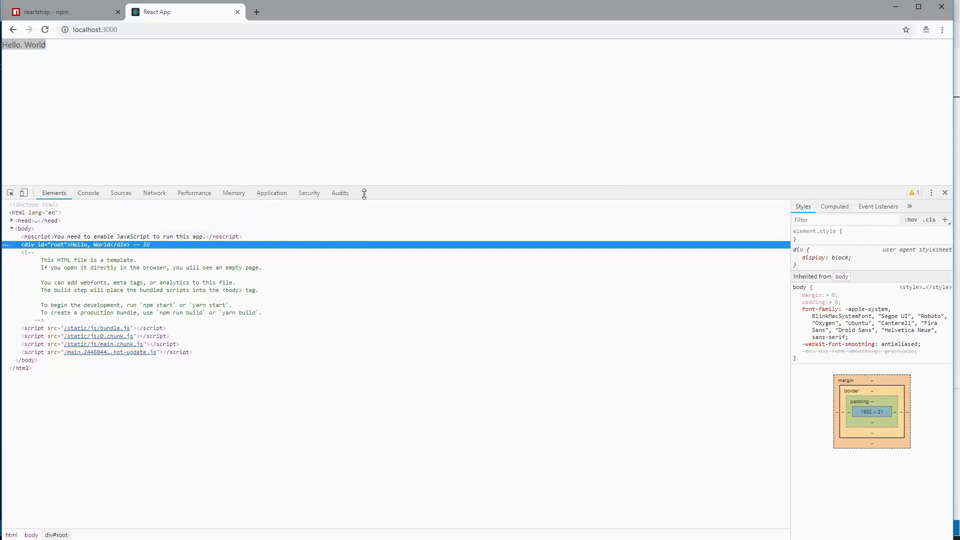
drag(364, 193, 373, 238)
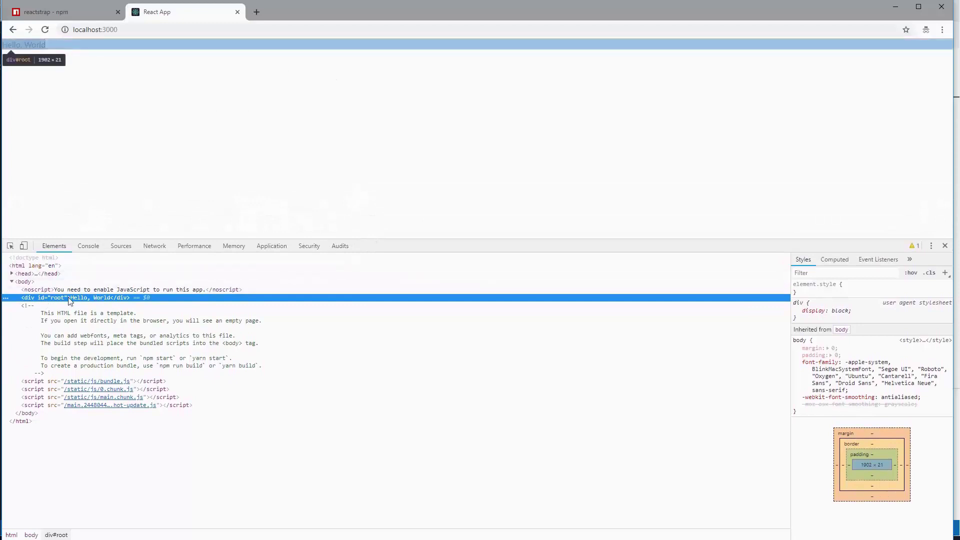
click(174, 194)
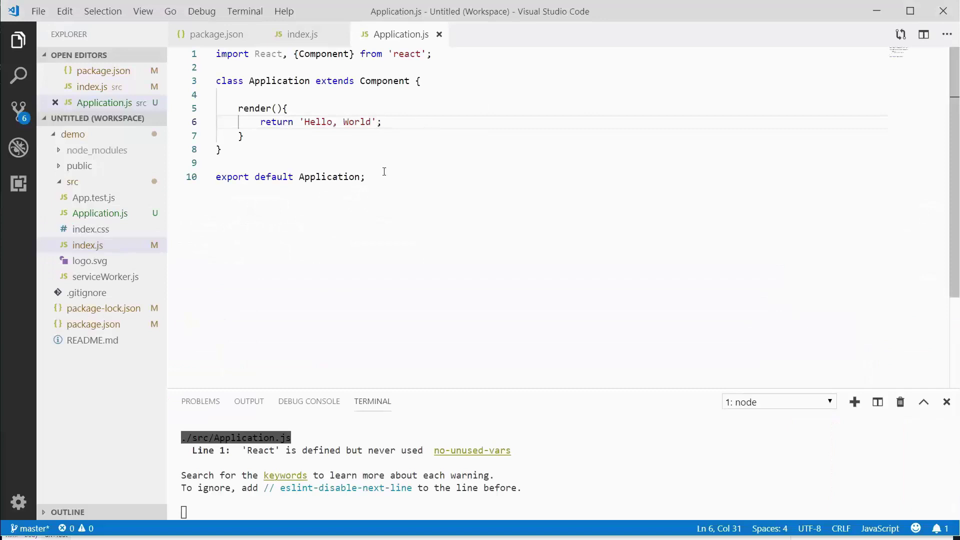
- Replace the returned string with <h1>Hello, World</h1> inside parentheses and save Application.js
click(298, 113)
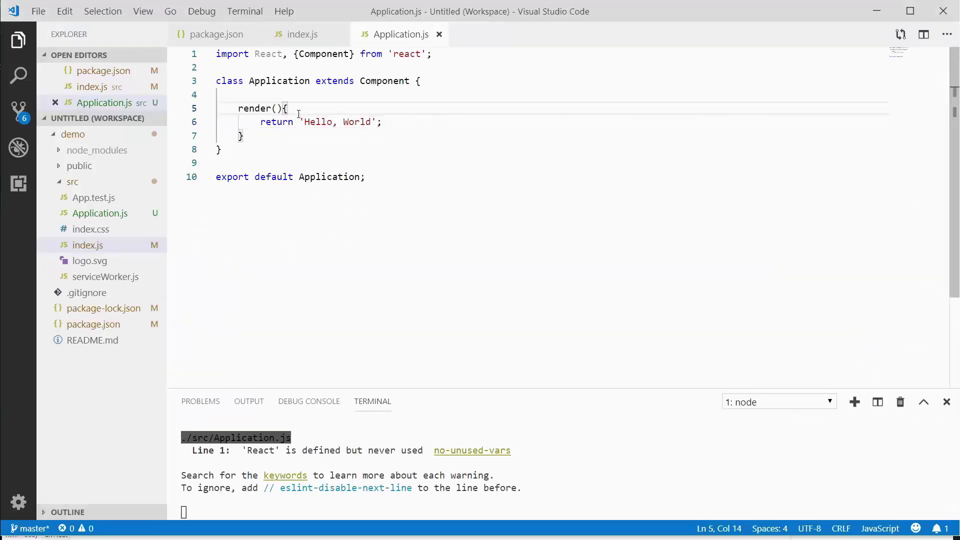
key(Return)
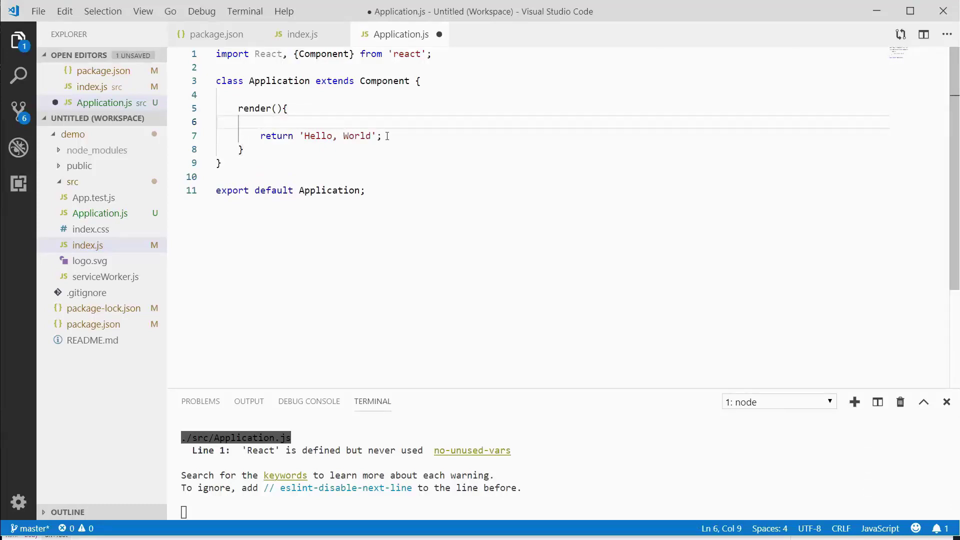
drag(387, 135, 299, 135)
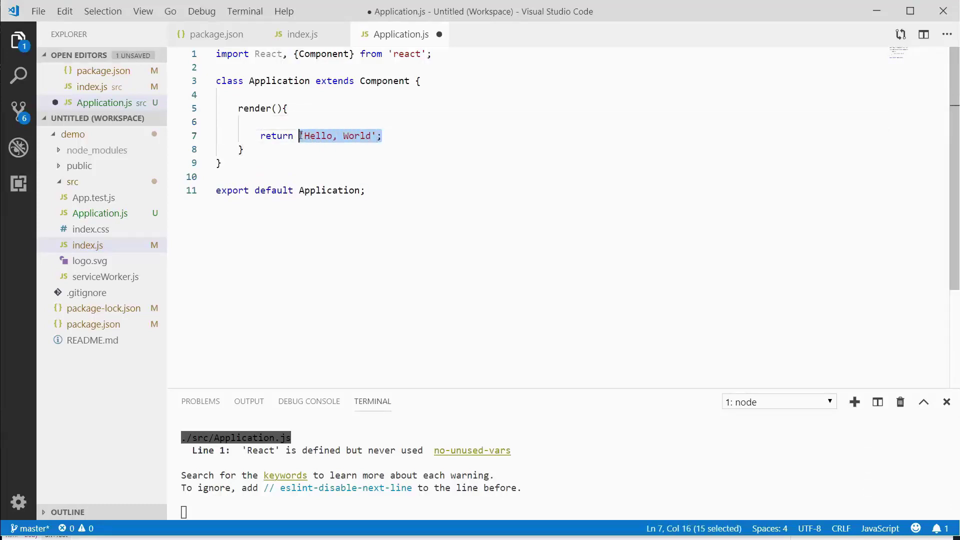
text(()
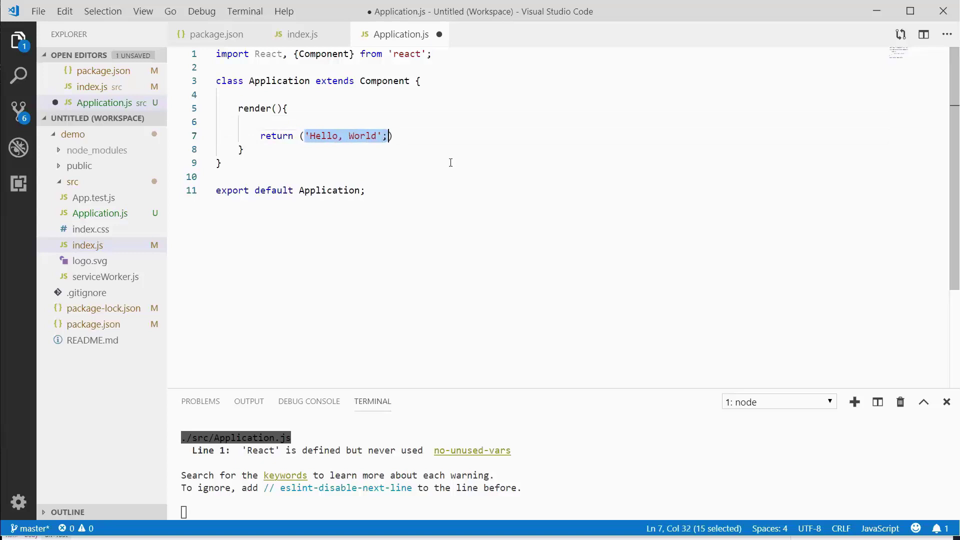
key(BackSpace)
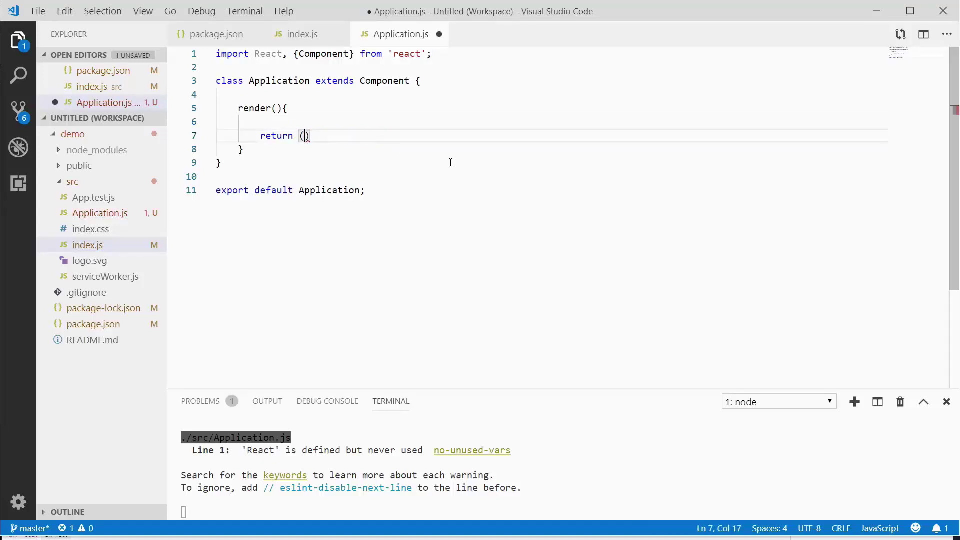
key(Return)
key(Down)
key(End)
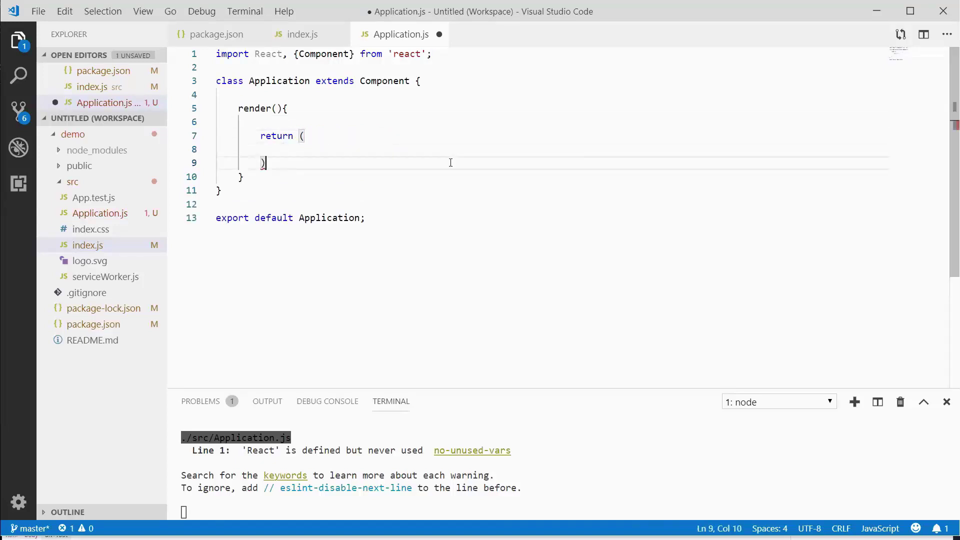
text(;)
key(Up)
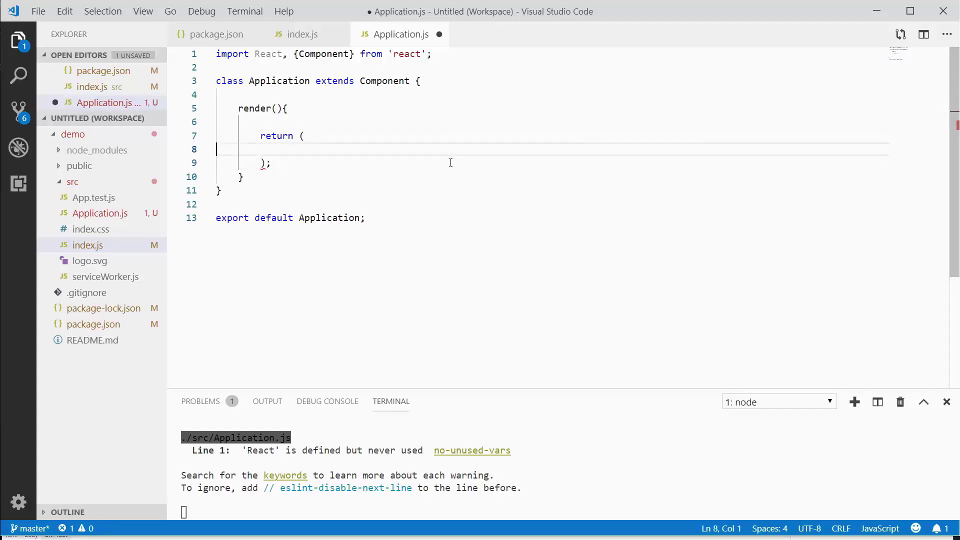
key(Tab)
key(Tab)
key(Tab)
text(<h1>)
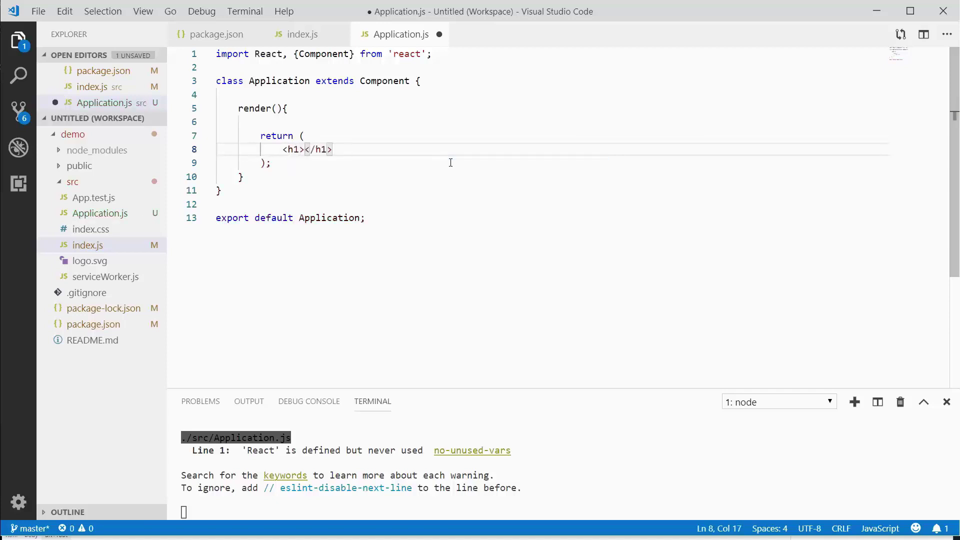
text(Hello, W)
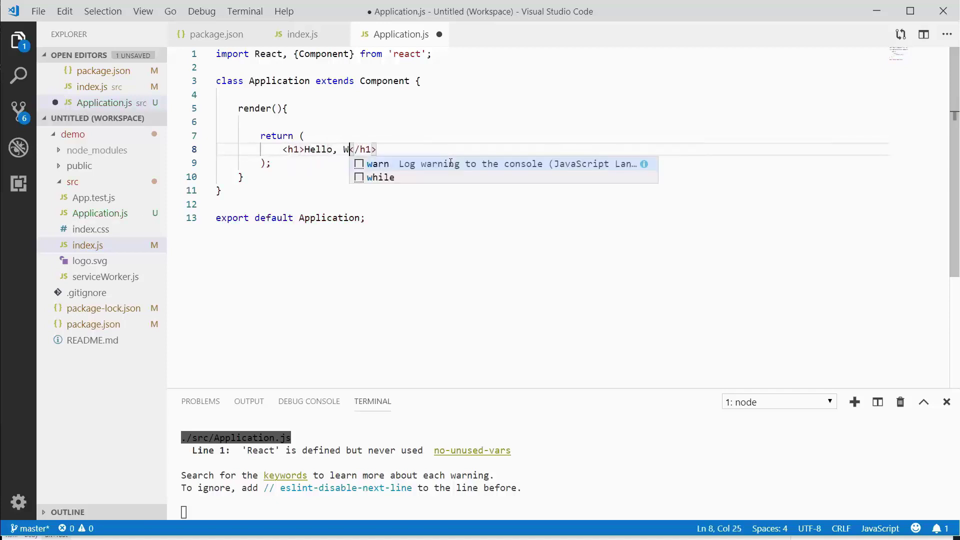
text(orld)
key(ctrl+s)
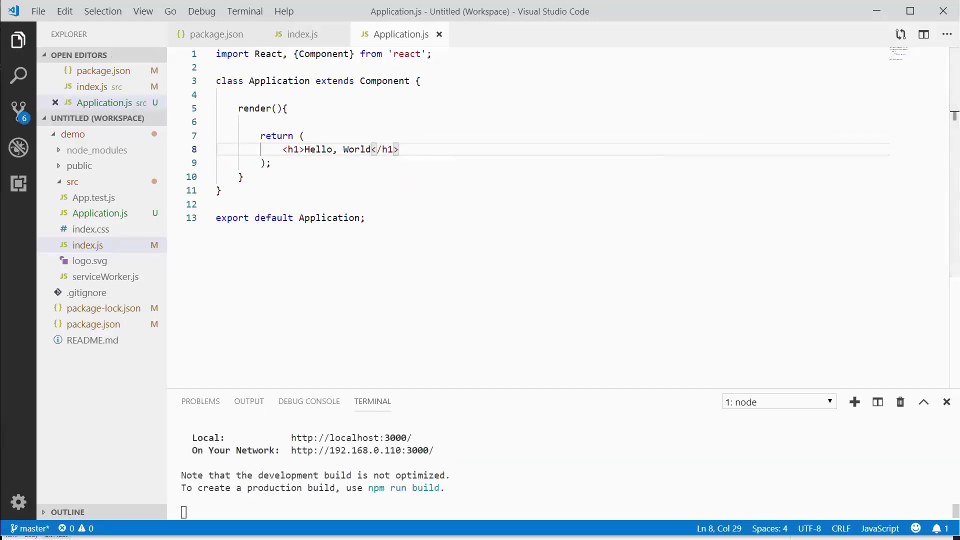
key(alt+Tab)
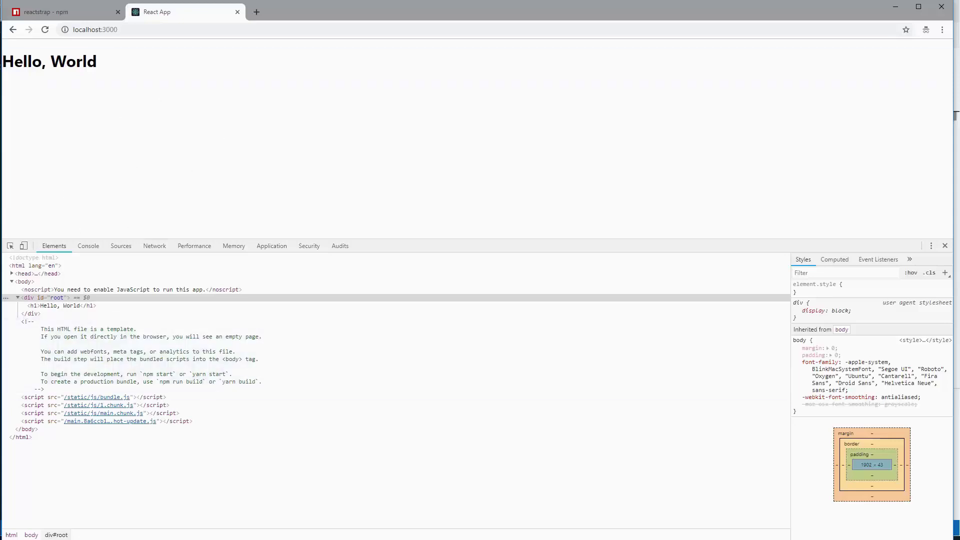
key(alt+Tab)
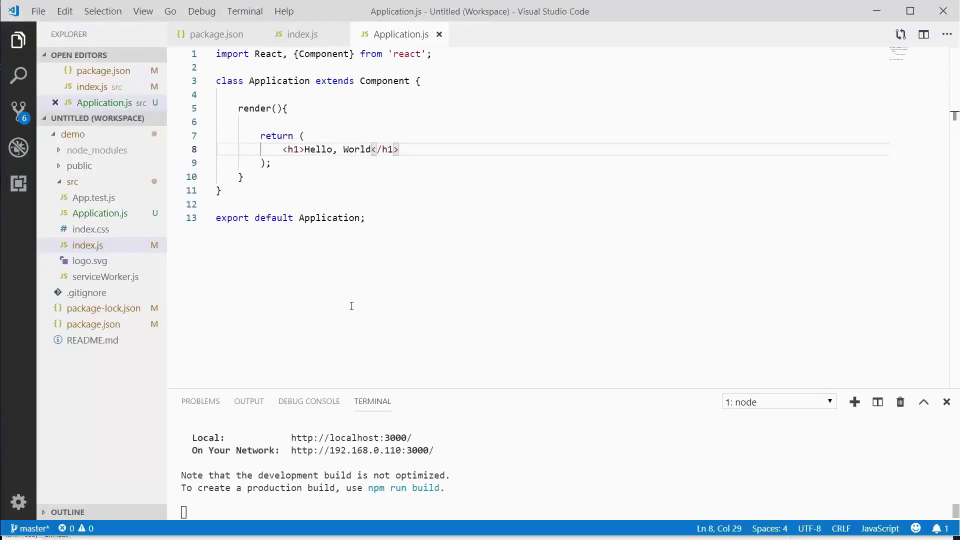
- Add a <span>This</span> line below the h1 on line 8 and save
click(414, 151)
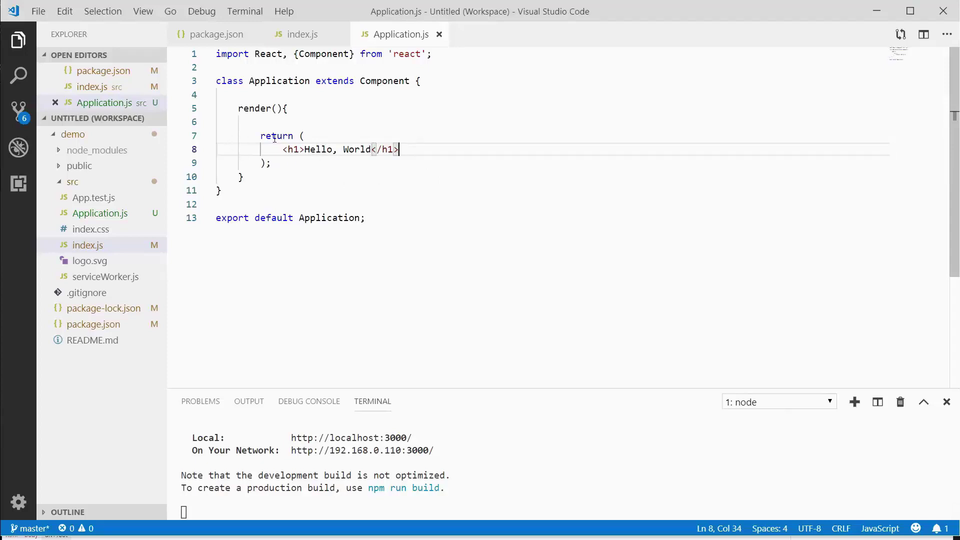
drag(283, 150, 409, 148)
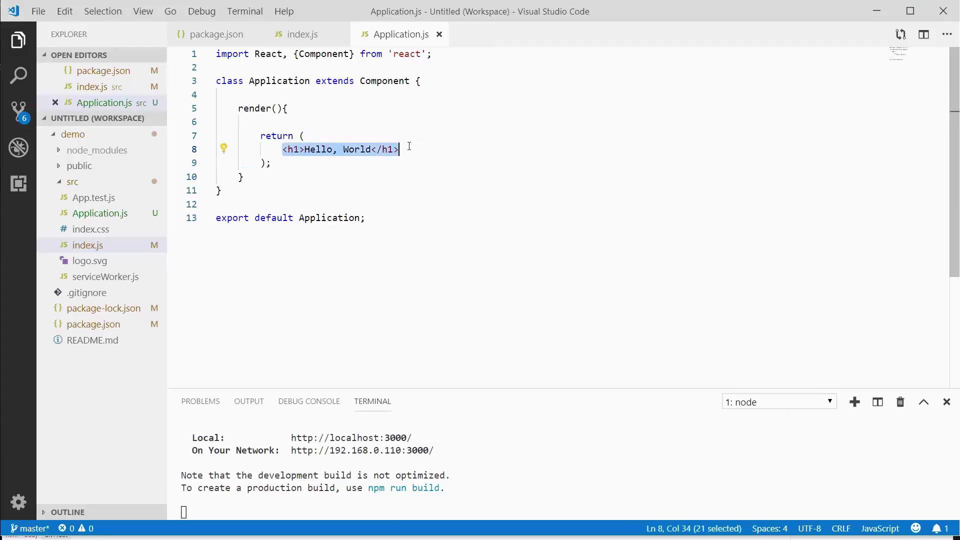
click(409, 149)
key(Return)
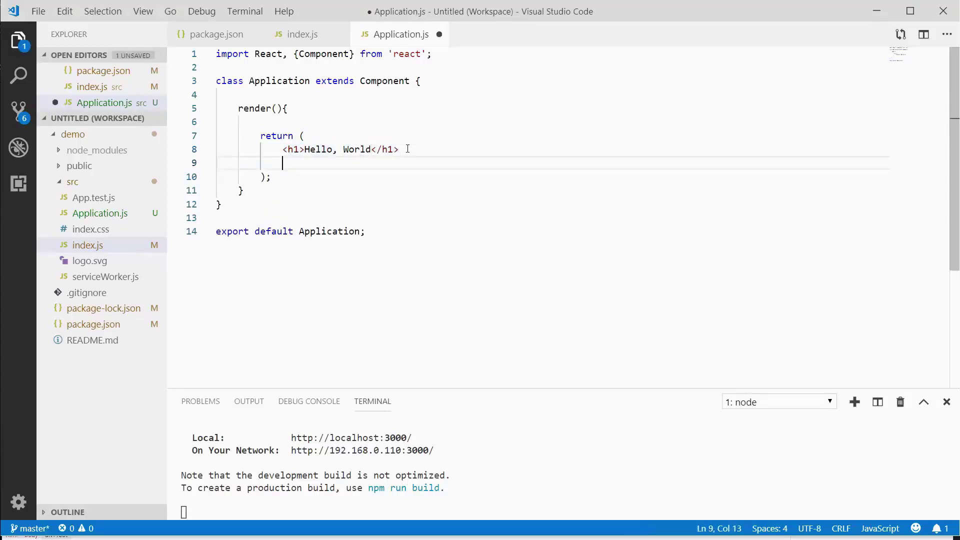
text(<span>)
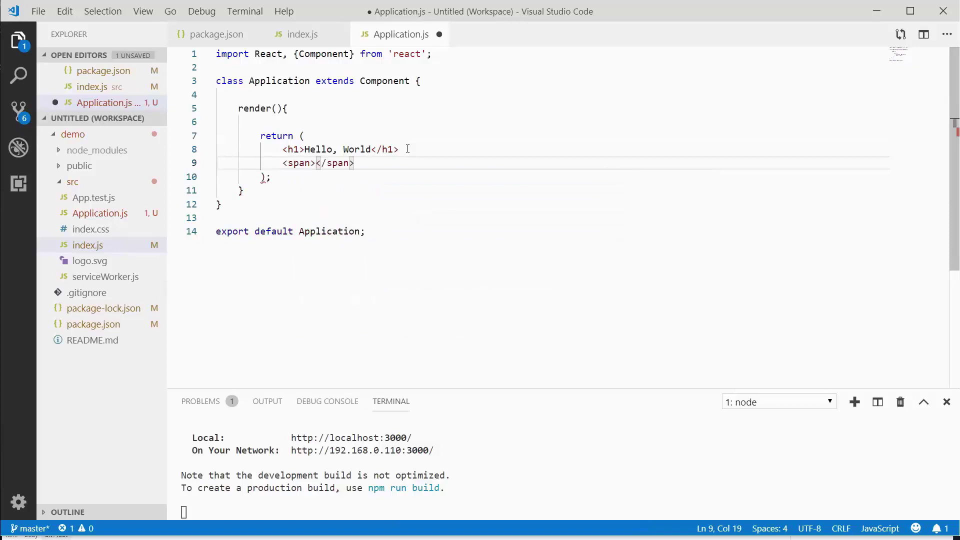
text(This)
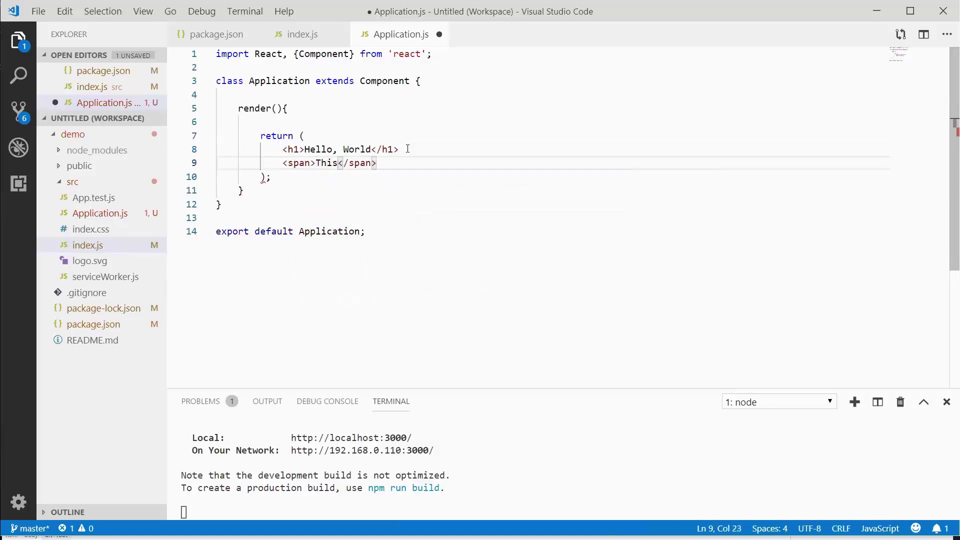
key(ctrl+s)
key(ctrl+a)
click(407, 149)
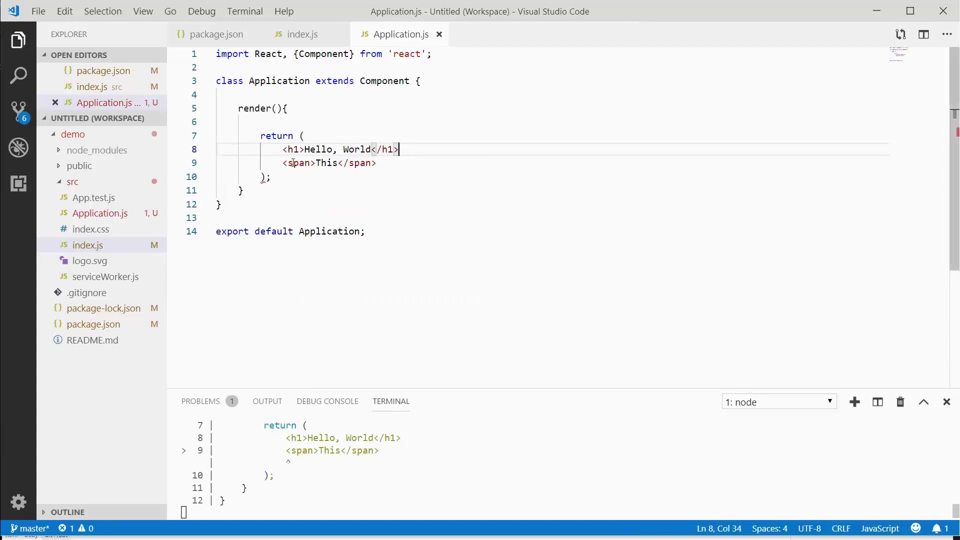
mouse_move(264, 177)
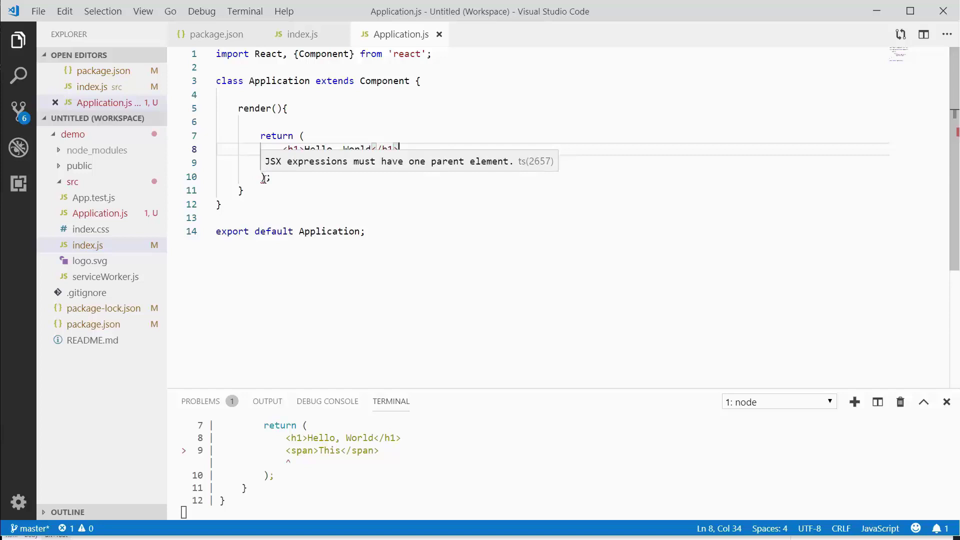
key(Up)
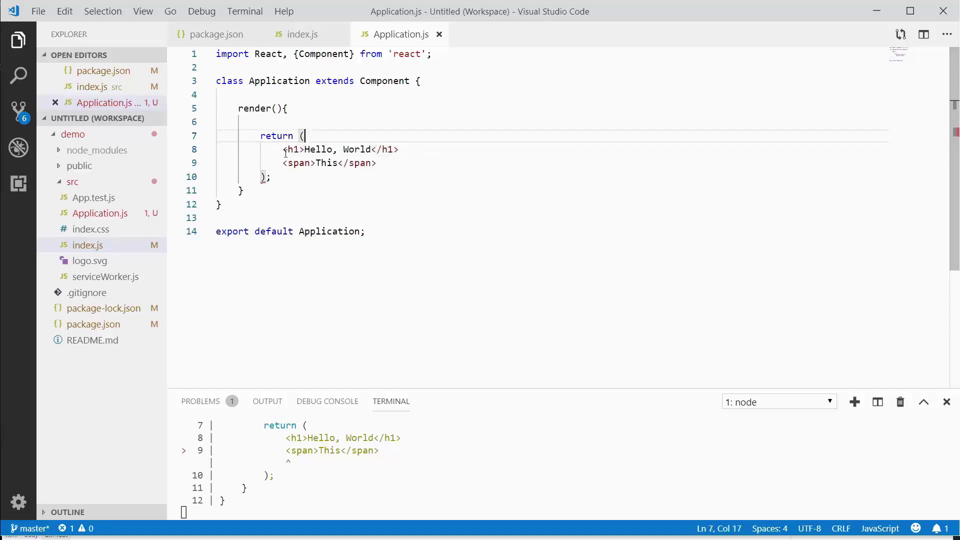
mouse_move(326, 151)
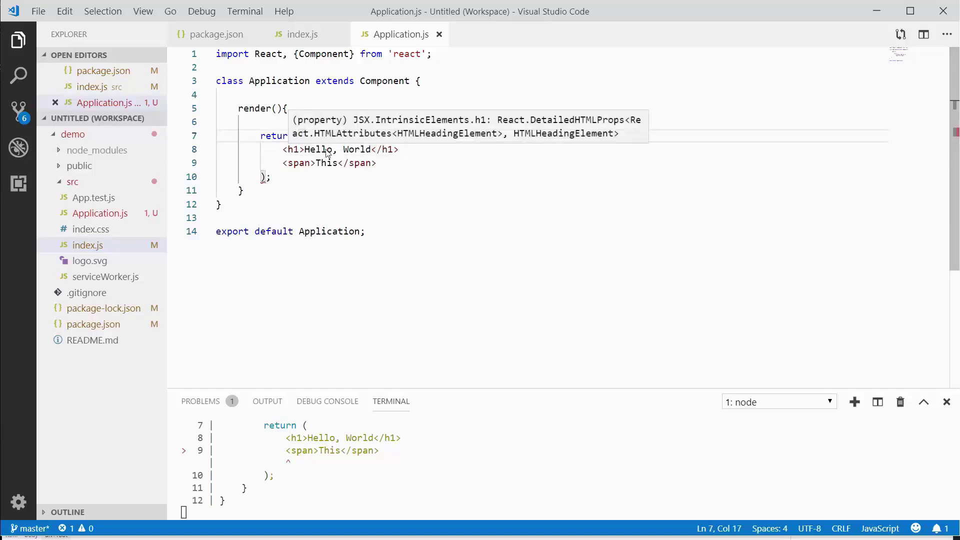
- Put an opening <div> after return ( and a closing </div> after the span
key(Return)
text(<)
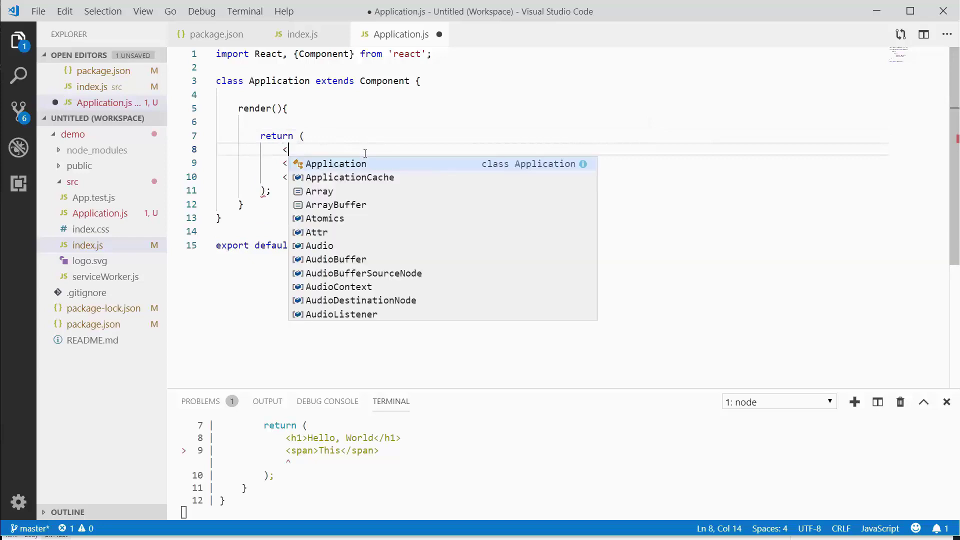
text(div></div>)
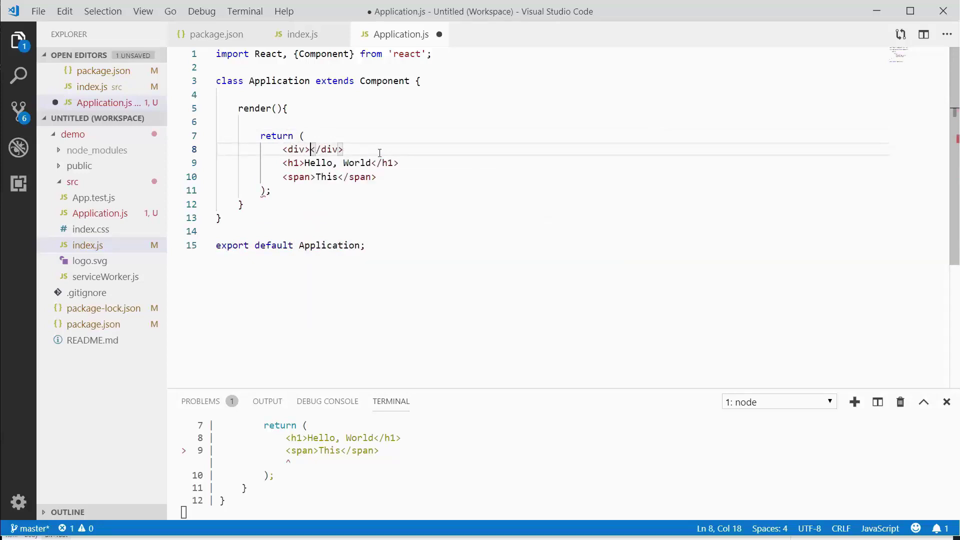
key(shift+End)
key(ctrl+x)
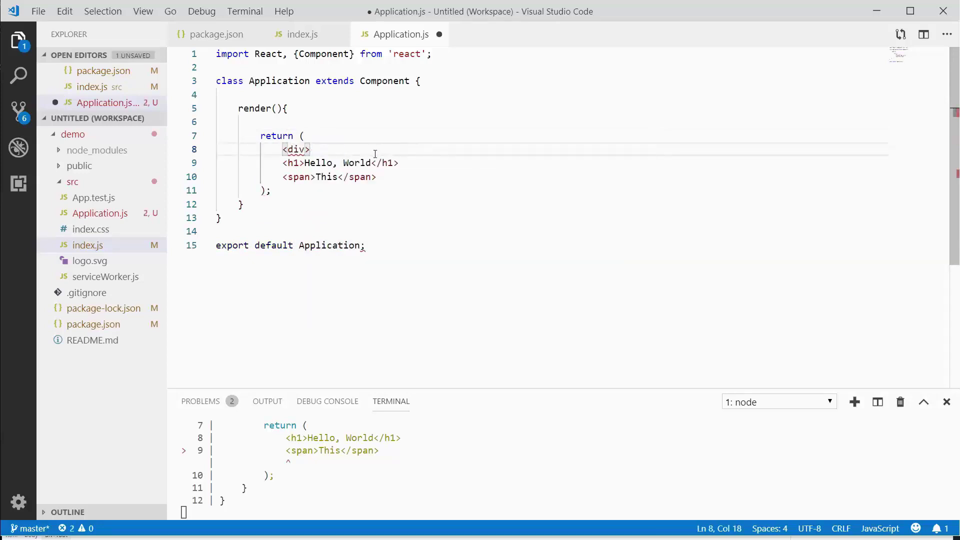
click(388, 175)
key(Return)
text(</di)
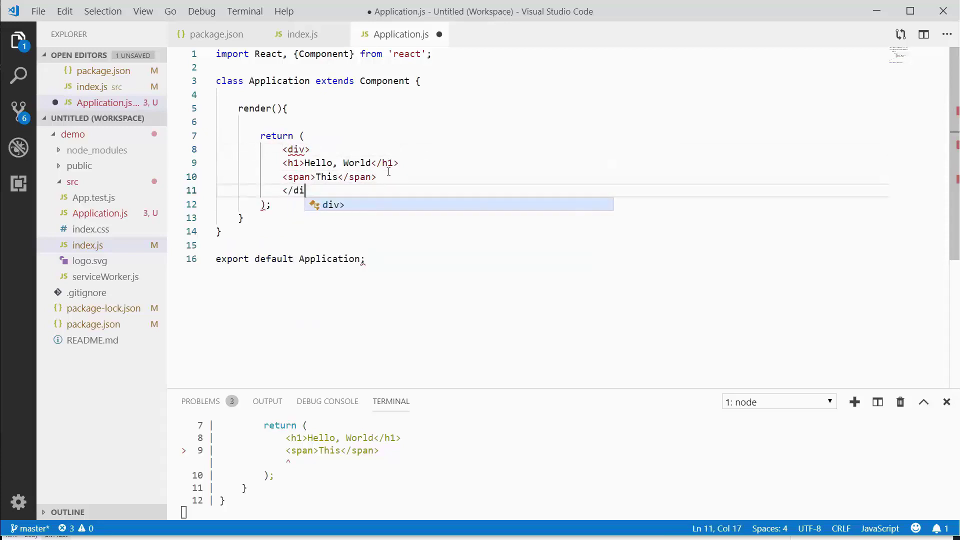
text(v>)
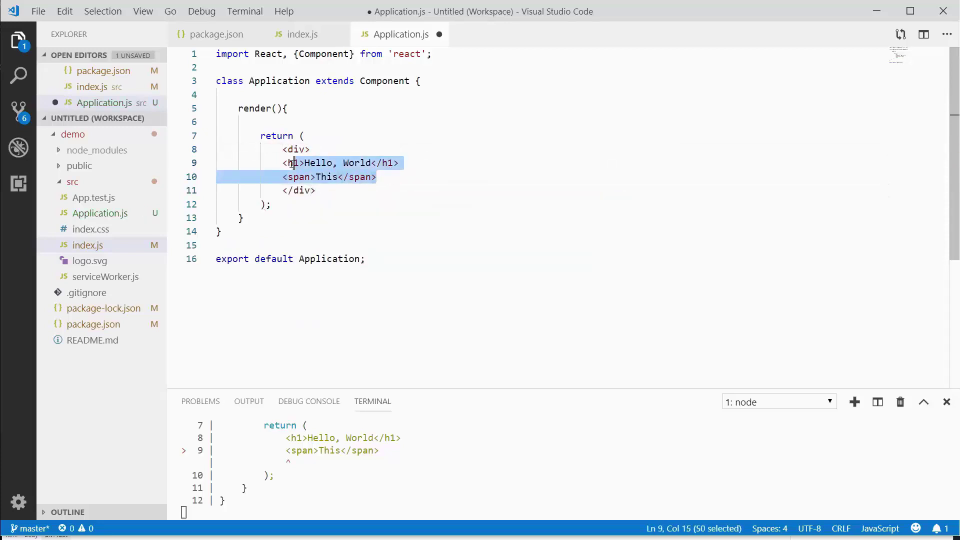
- Indent the h1 and span lines inside the div and save Application.js
drag(388, 174, 283, 162)
key(Tab)
click(351, 188)
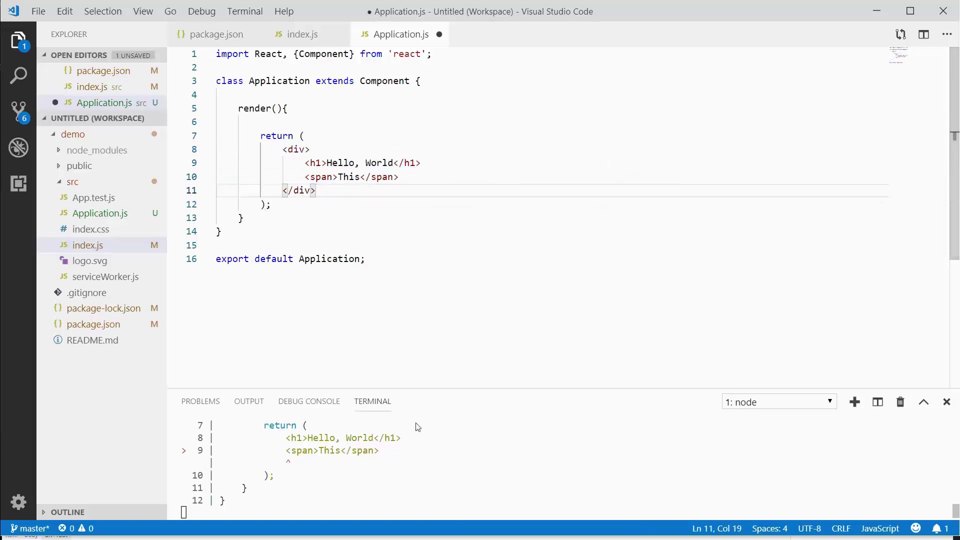
key(ctrl+s)
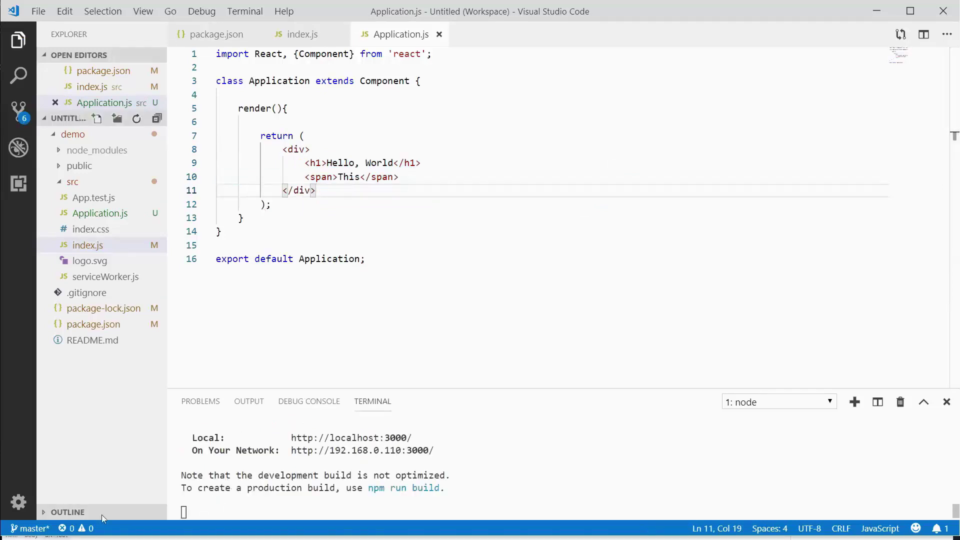
key(alt+Tab)
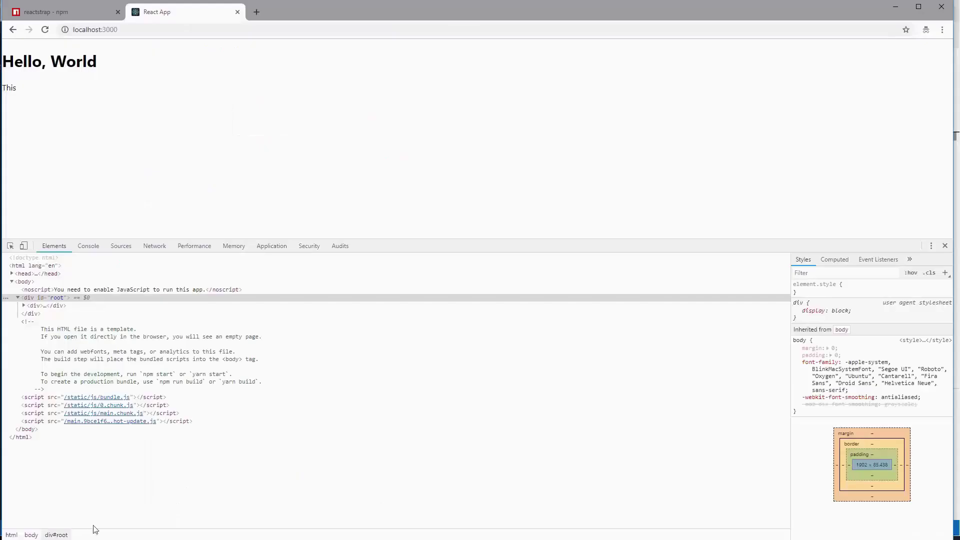
drag(58, 95, 9, 56)
click(128, 148)
drag(34, 94, 1, 88)
key(alt+Tab)
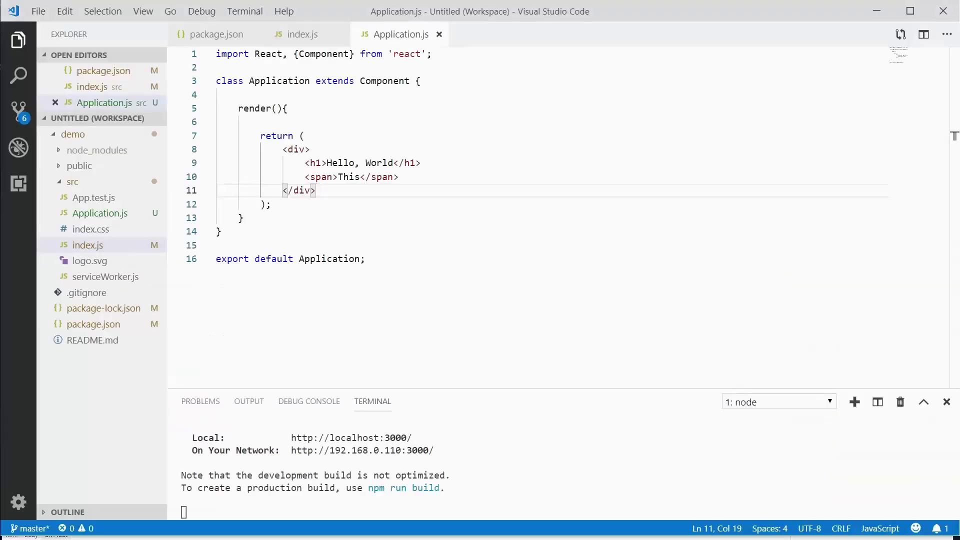
- Add let name = "Nick"; at the top of render() on line 6, then save
click(316, 136)
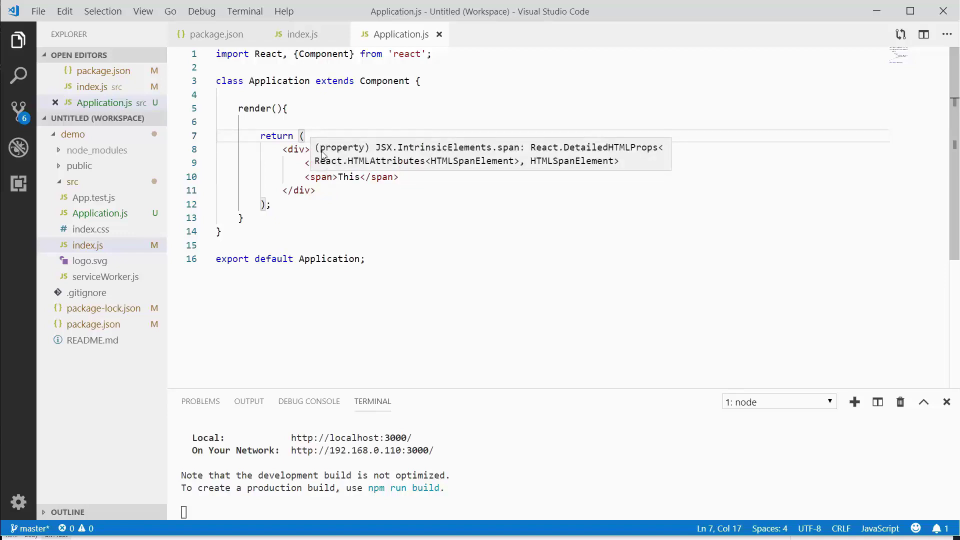
click(303, 114)
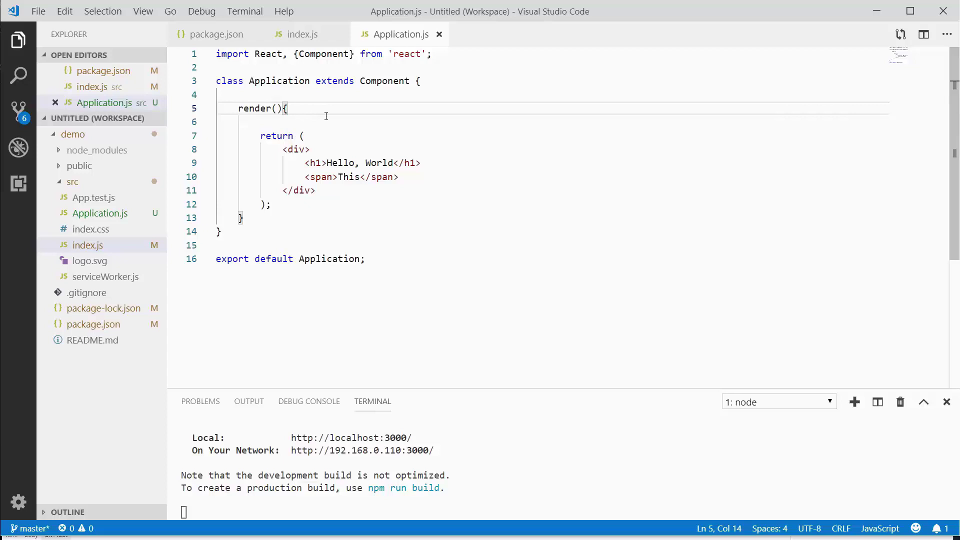
key(Return)
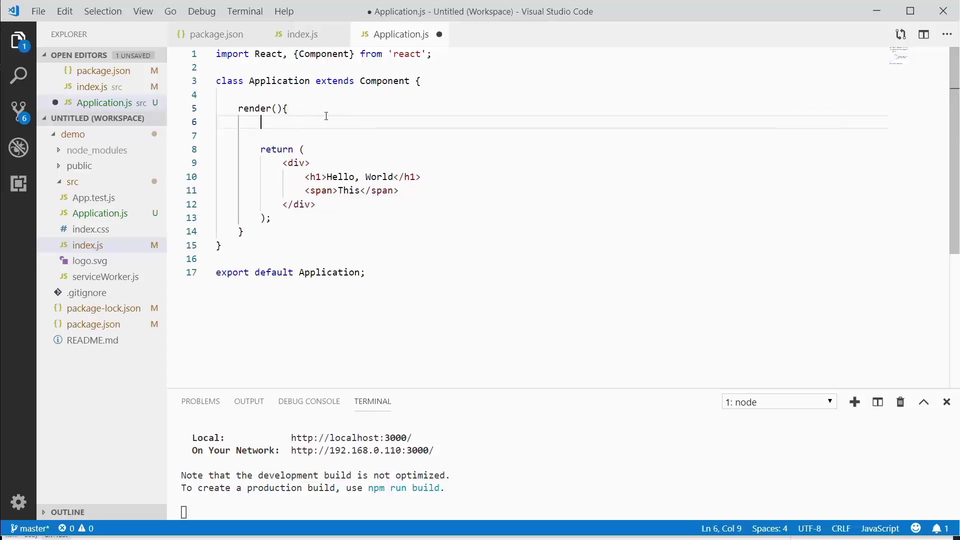
text(let)
key(BackSpace)
key(BackSpace)
key(BackSpace)
text(var)
key(BackSpace)
key(BackSpace)
key(BackSpace)
text(le)
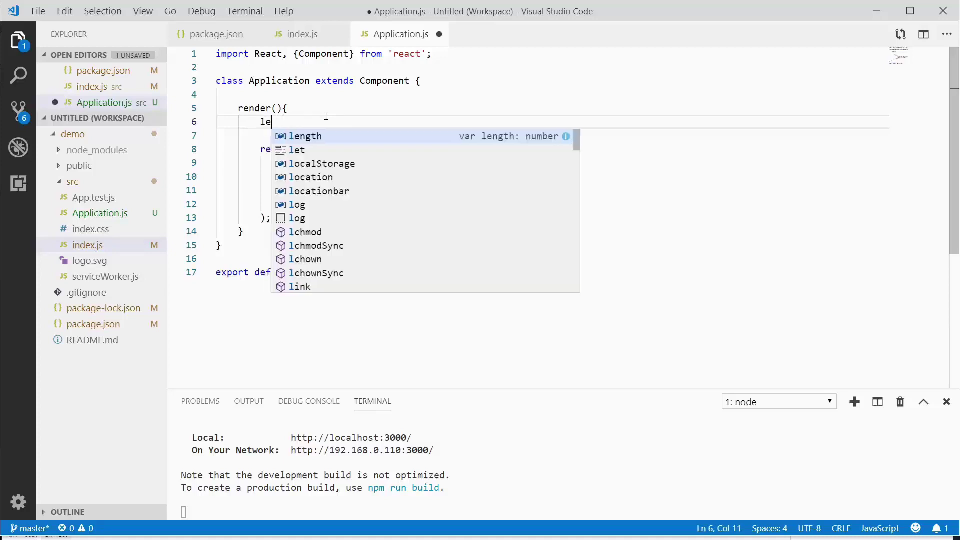
text(t)
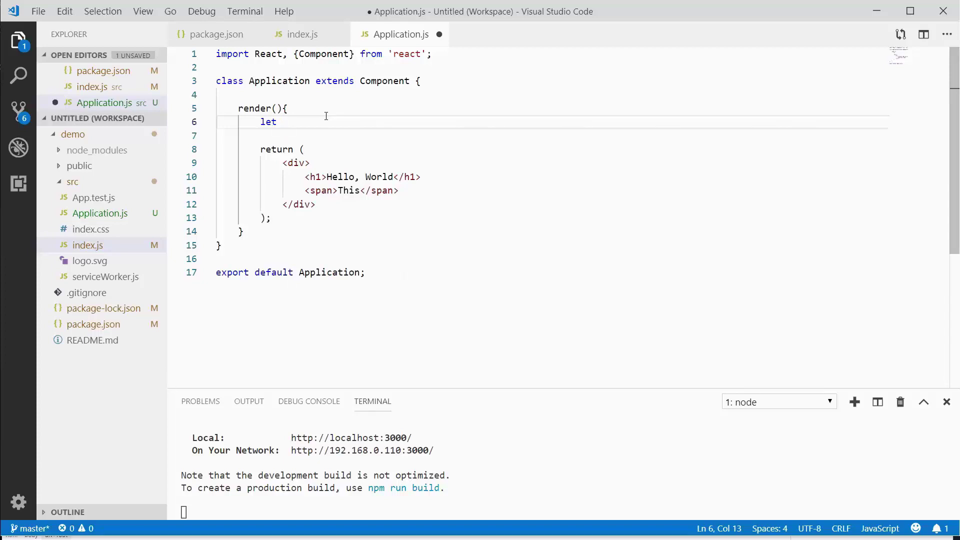
key(BackSpace)
key(BackSpace)
key(BackSpace)
key(BackSpace)
text(const)
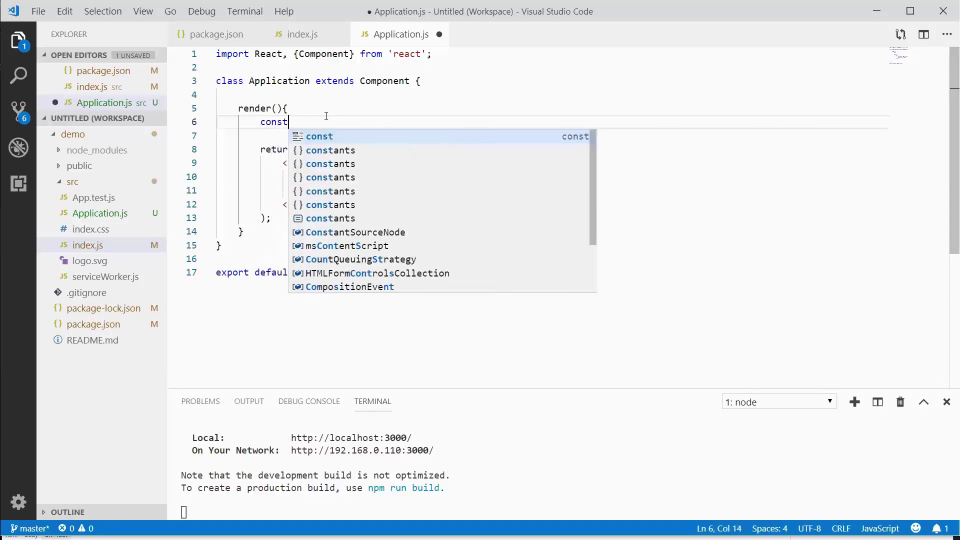
key(BackSpace)
key(BackSpace)
key(BackSpace)
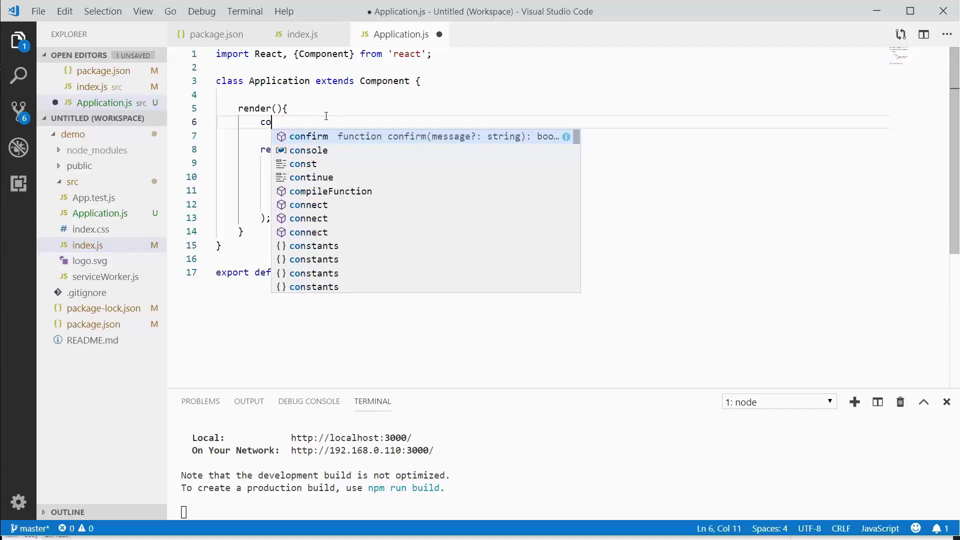
key(BackSpace)
key(BackSpace)
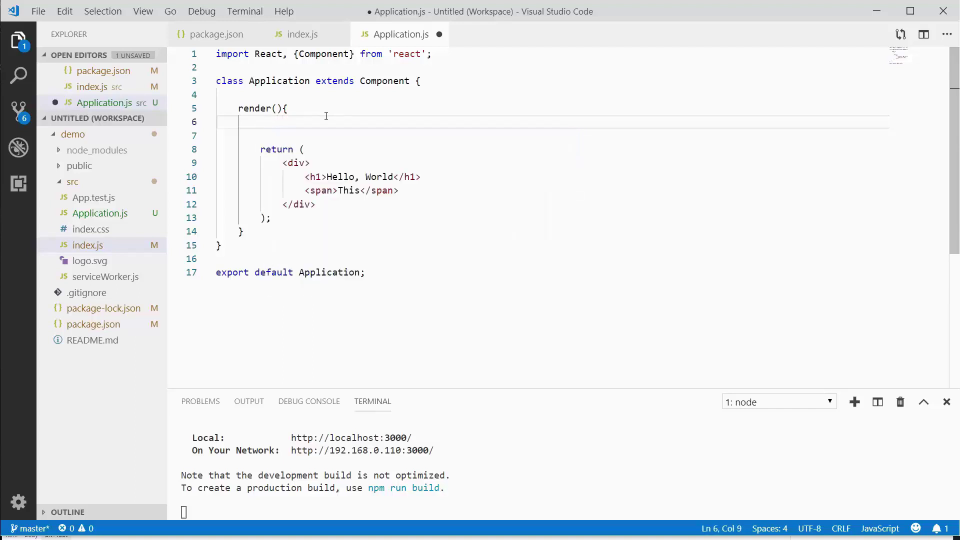
text(let )
text(nam)
text(e = ")
text(Nick";)
key(ctrl+s)
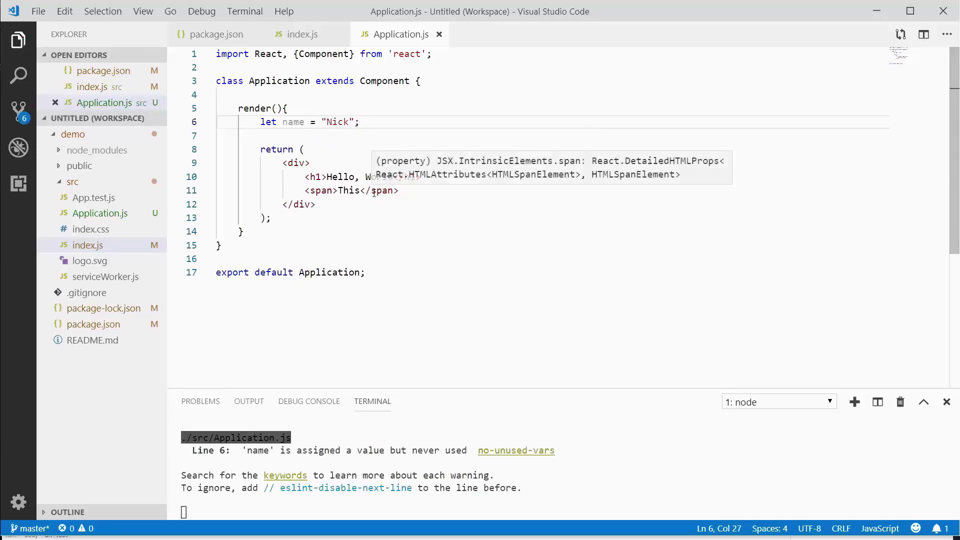
- Replace World in the h1 with {name} and save Application.js
click(312, 163)
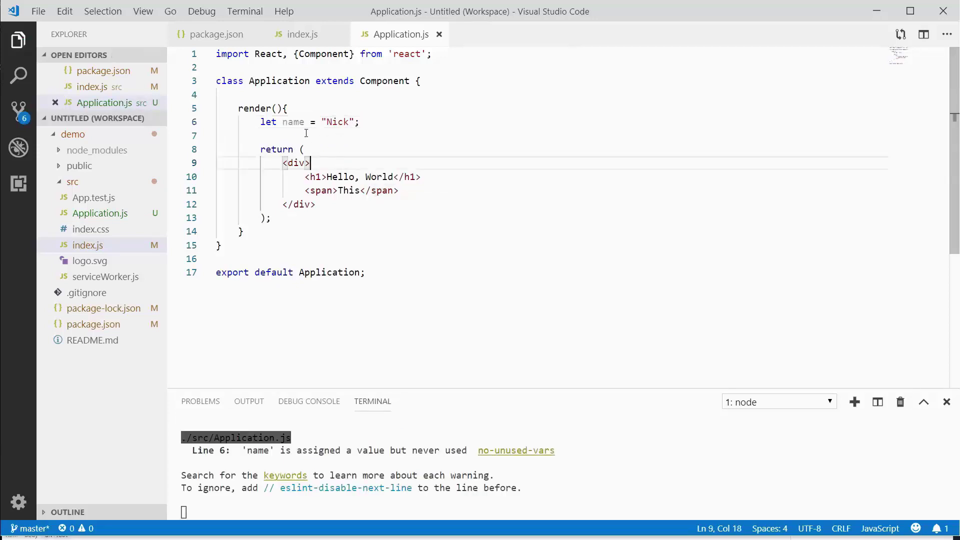
double_click(294, 121)
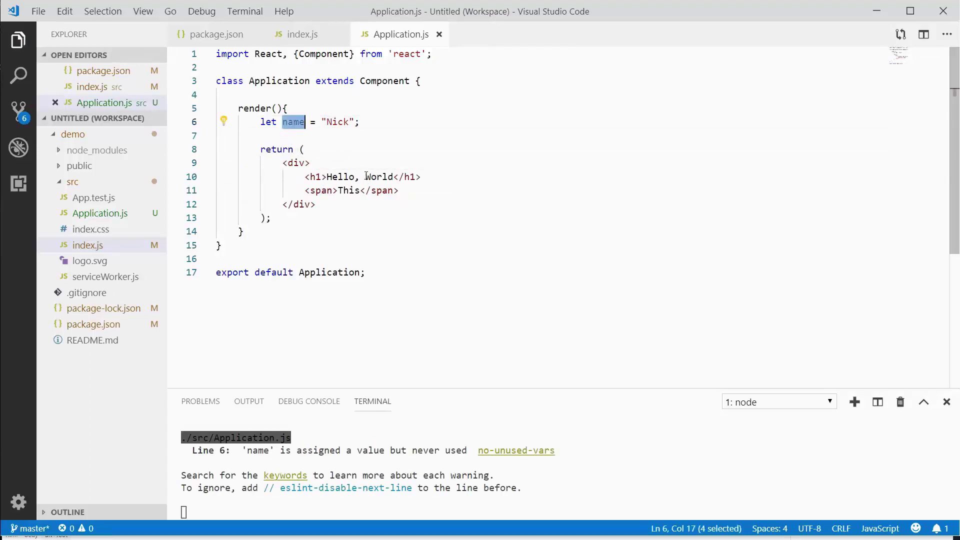
drag(365, 177, 394, 177)
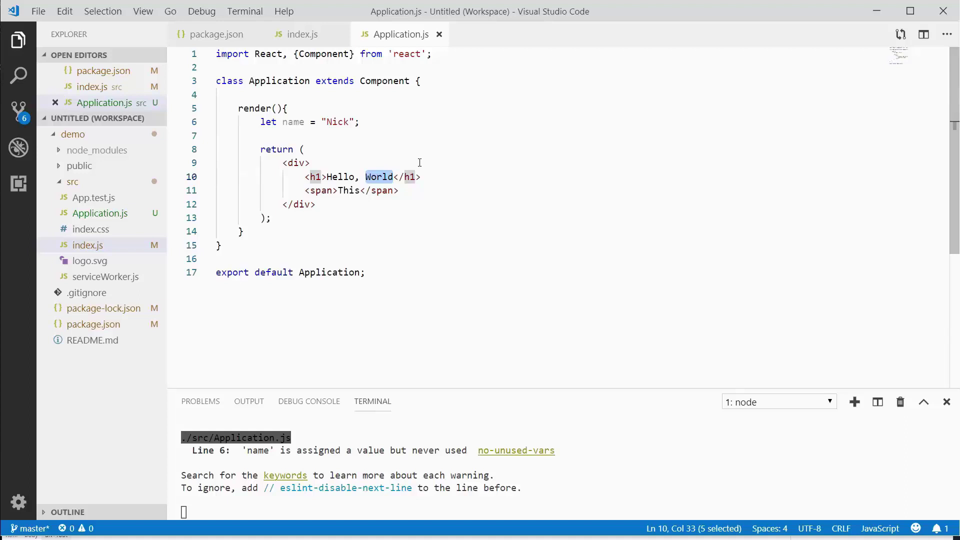
text({)
key(BackSpace)
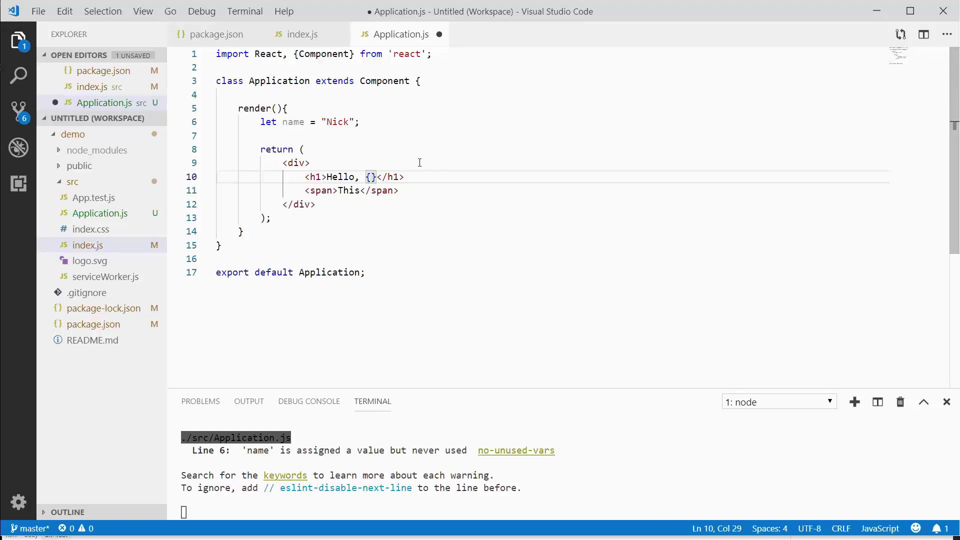
text(name)
key(ctrl+s)
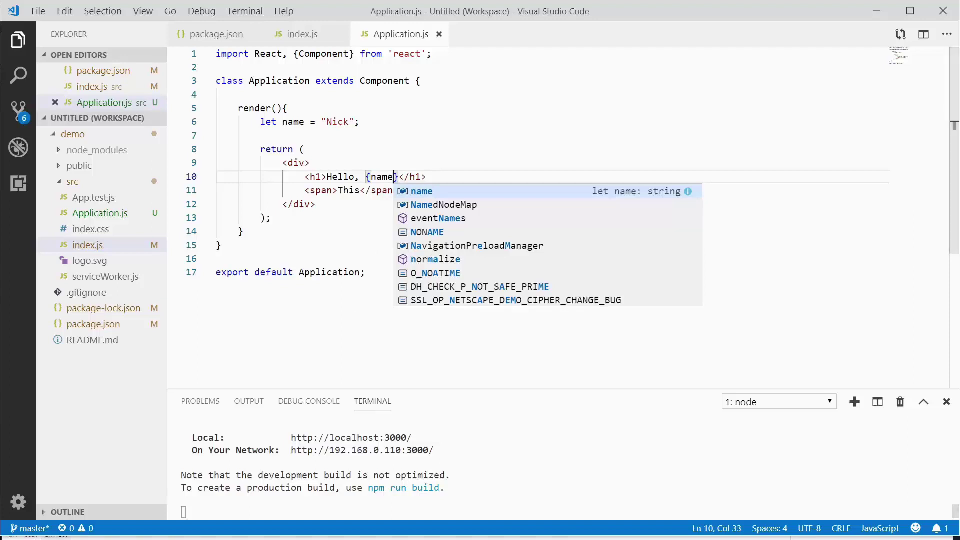
- Confirm that the localhost:3000 page in Chrome shows 'Hello, Nick'
key(Escape)
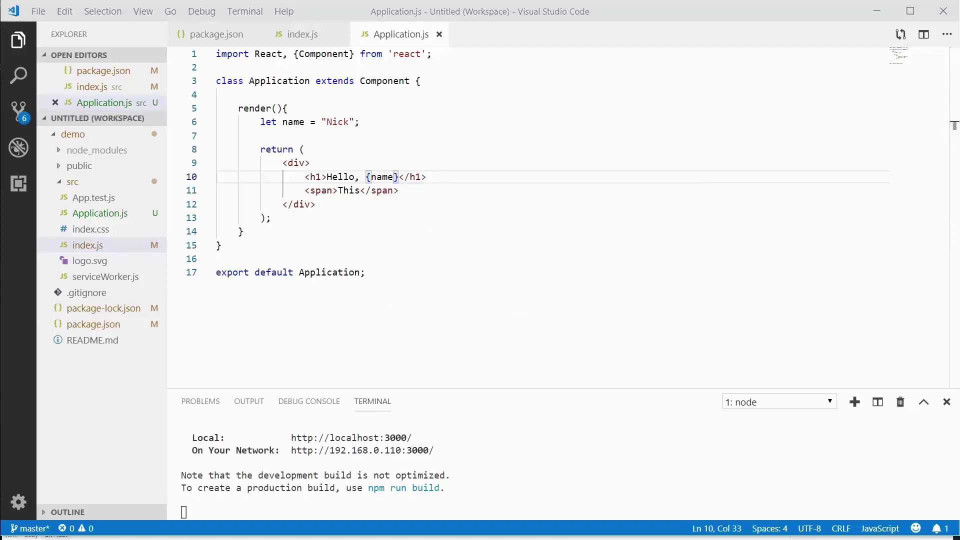
key(alt+Tab)
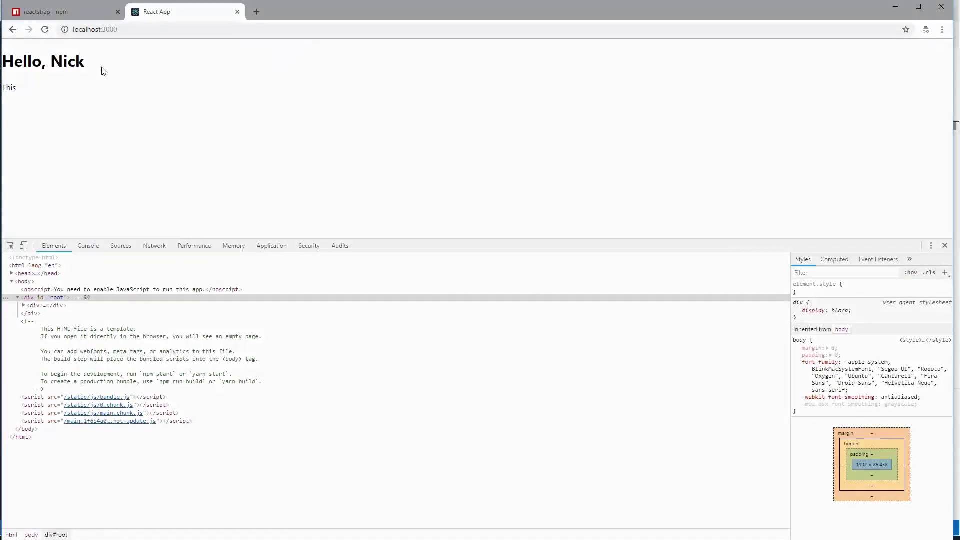
drag(101, 63, 47, 63)
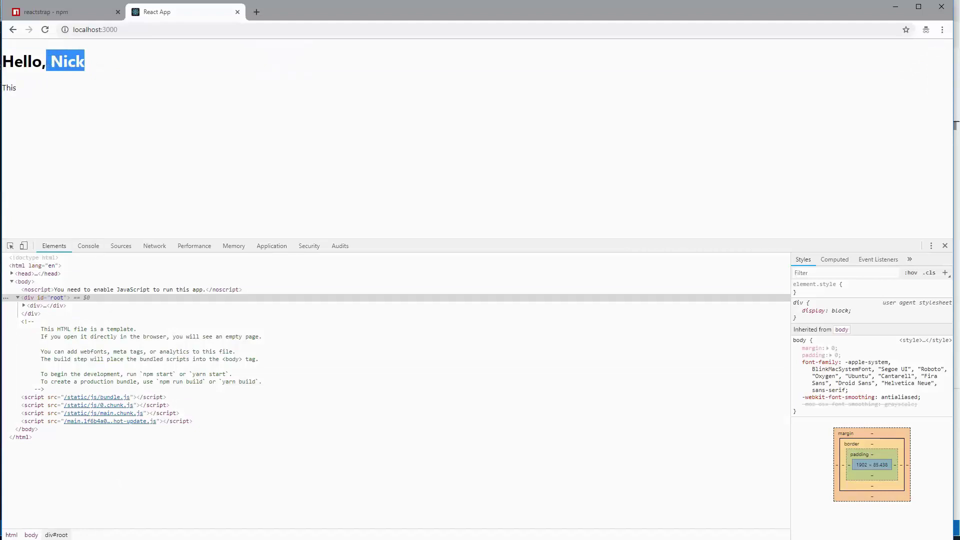
key(alt+Tab)
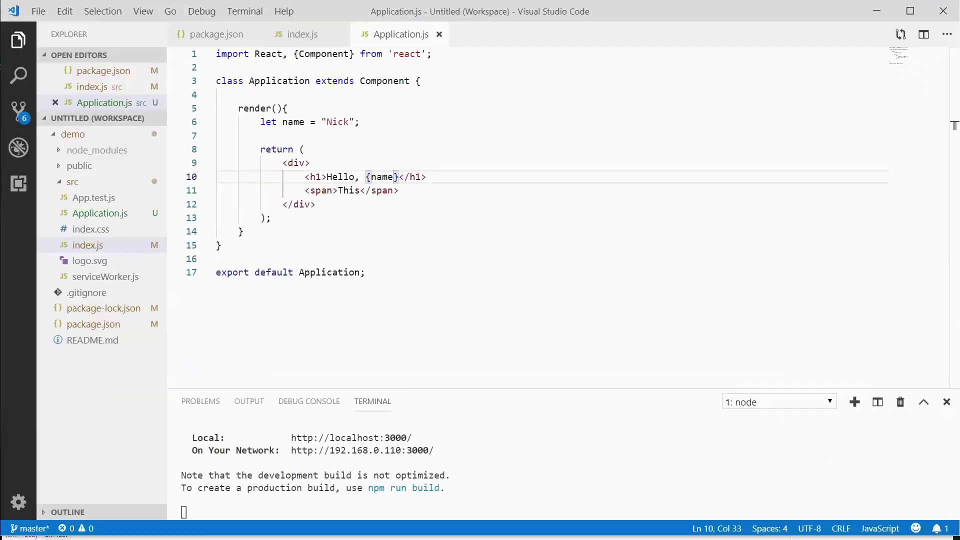
click(408, 189)
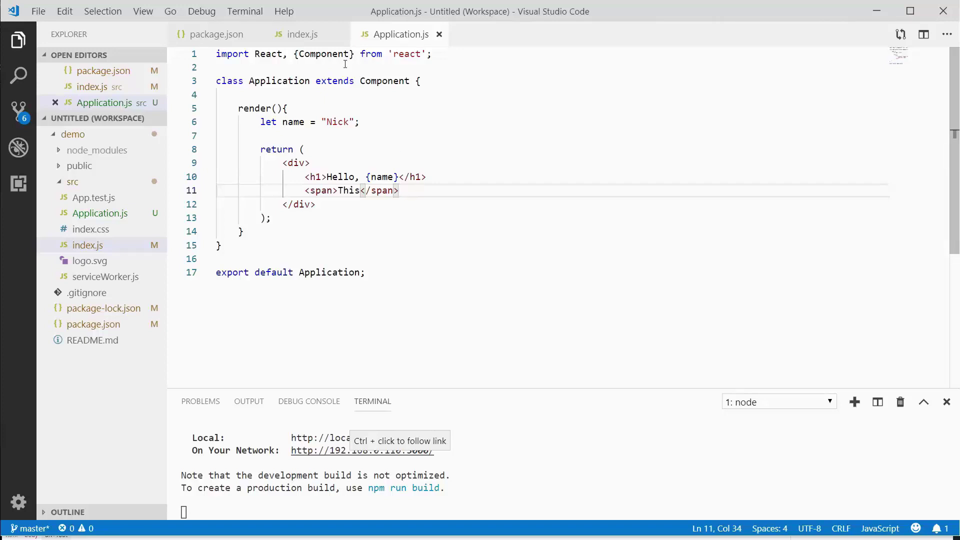
click(308, 41)
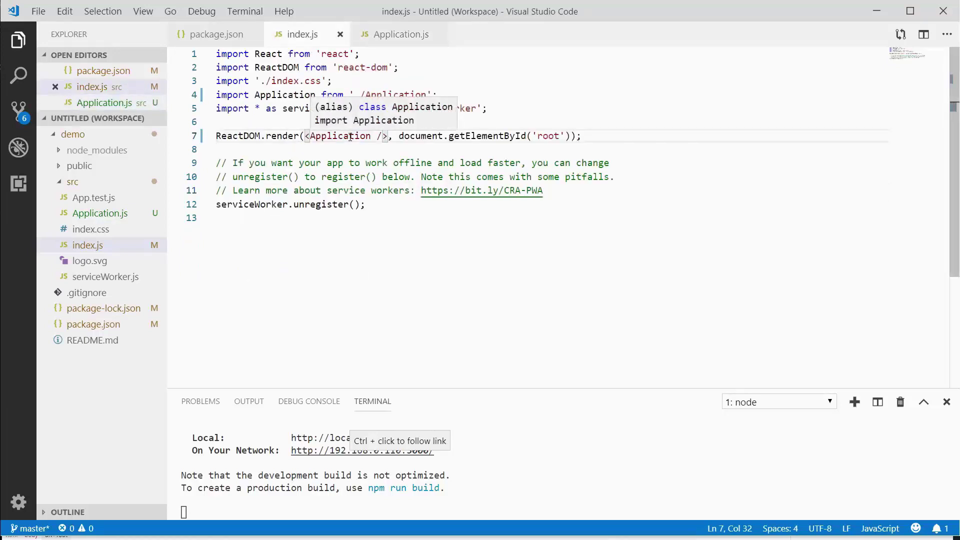
double_click(548, 136)
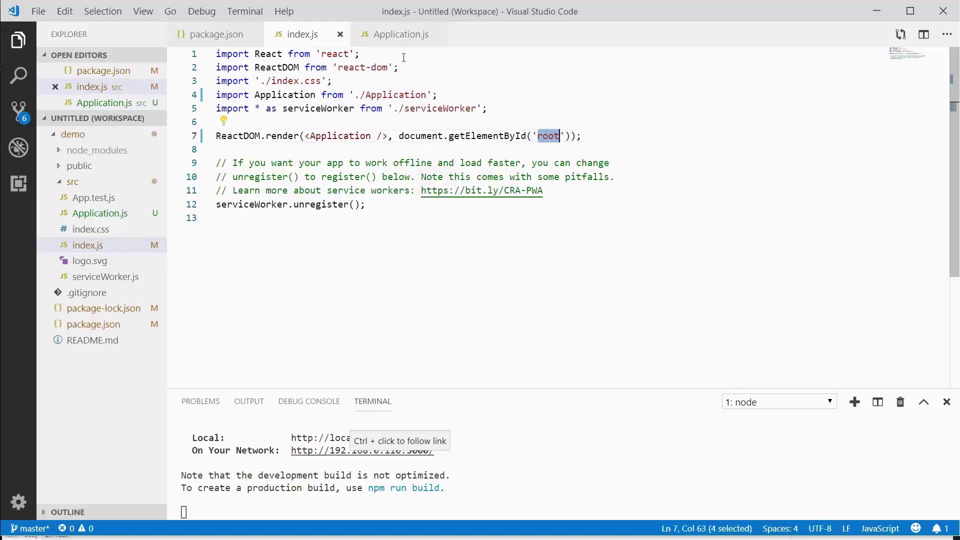
click(398, 34)
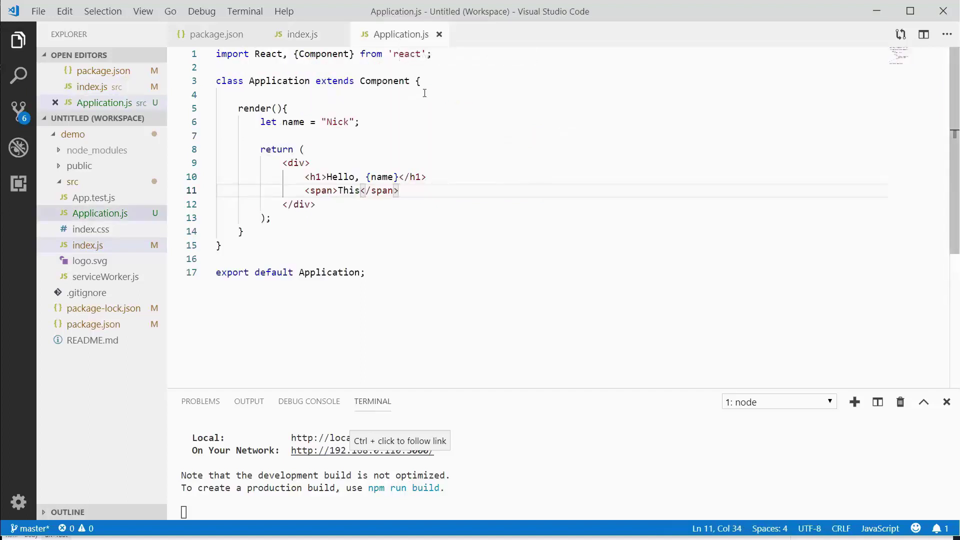
click(425, 82)
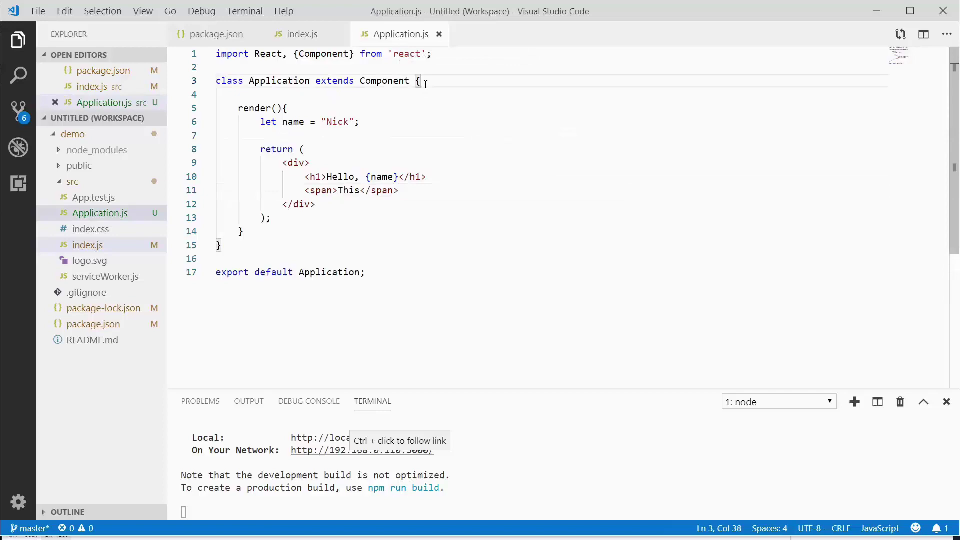